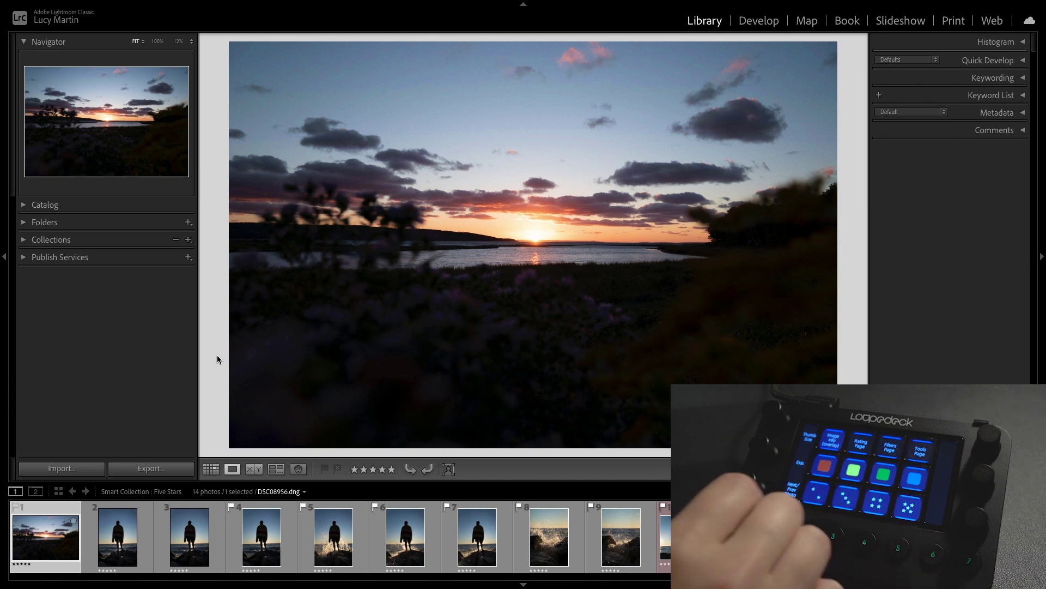
Step: Browse back and forth through the photos of the Five Stars collection and return to the first sunset landscape
{"action": "key", "text": "Right"}
{"action": "key", "text": "Right"}
{"action": "key", "text": "Right"}
{"action": "key", "text": "Right"}
{"action": "key", "text": "Right"}
{"action": "key", "text": "Right"}
{"action": "key", "text": "Right"}
{"action": "key", "text": "Right"}
{"action": "key", "text": "Right"}
{"action": "key", "text": "Left"}
{"action": "key", "text": "Left"}
{"action": "key", "text": "Left"}
{"action": "key", "text": "Left"}
{"action": "key", "text": "Left"}
{"action": "key", "text": "Right"}
{"action": "key", "text": "Right"}
{"action": "key", "text": "Right"}
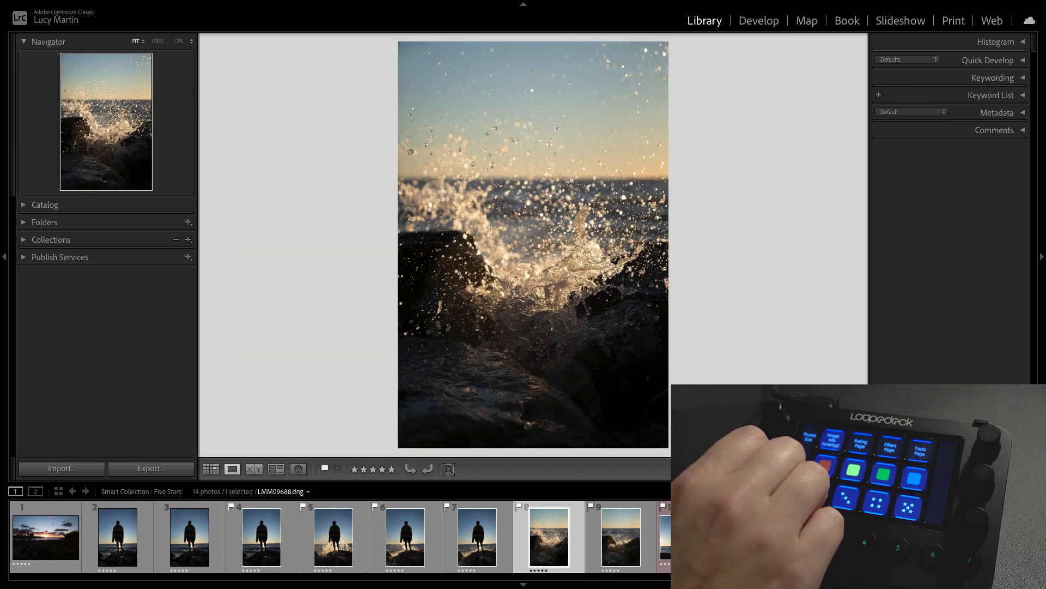
{"action": "key", "text": "Left"}
{"action": "key", "text": "Left"}
{"action": "key", "text": "Left"}
{"action": "key", "text": "Left"}
{"action": "key", "text": "Left"}
{"action": "key", "text": "Left"}
{"action": "key", "text": "Left"}
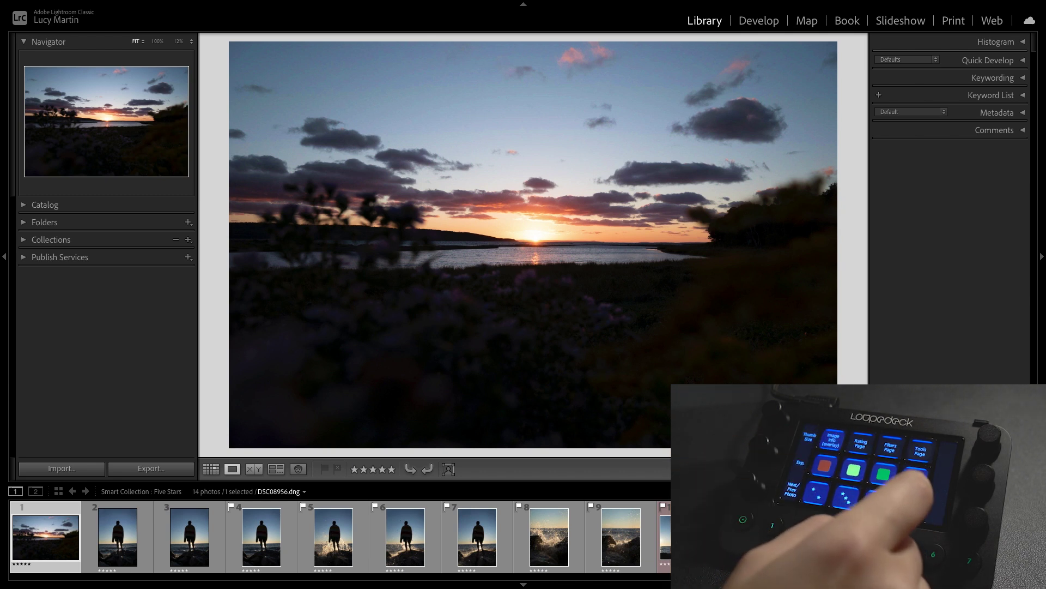
Step: Go through the collection and give the sunset landscape, the fourth photo and the last photo a red colour label
{"action": "key", "text": "Right"}
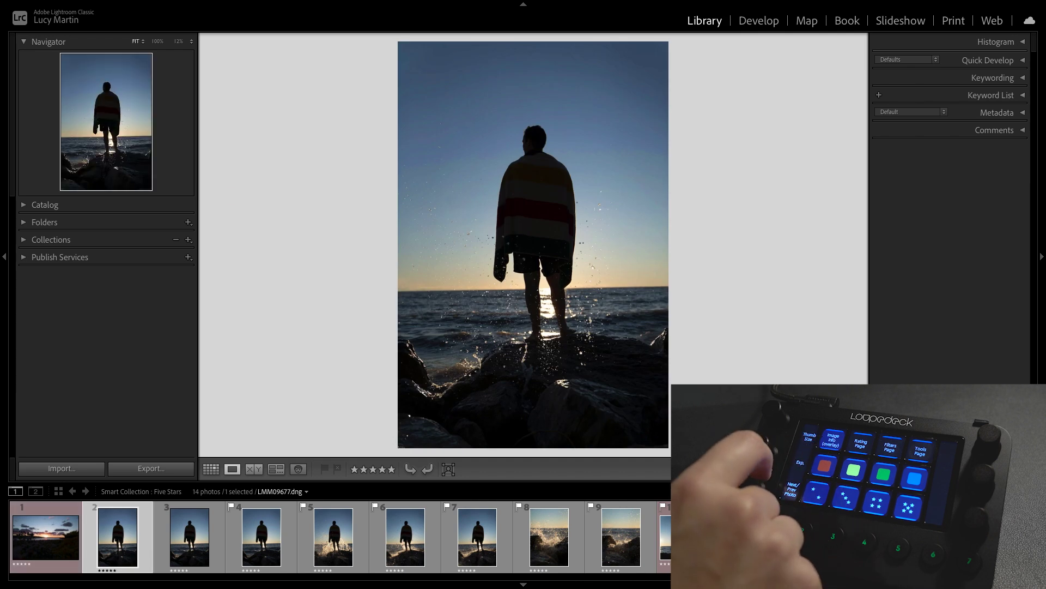
{"action": "key", "text": "Right"}
{"action": "key", "text": "Right"}
{"action": "key", "text": "Right"}
{"action": "key", "text": "Right"}
{"action": "key", "text": "Right"}
{"action": "key", "text": "Right"}
{"action": "key", "text": "Right"}
{"action": "key", "text": "Right"}
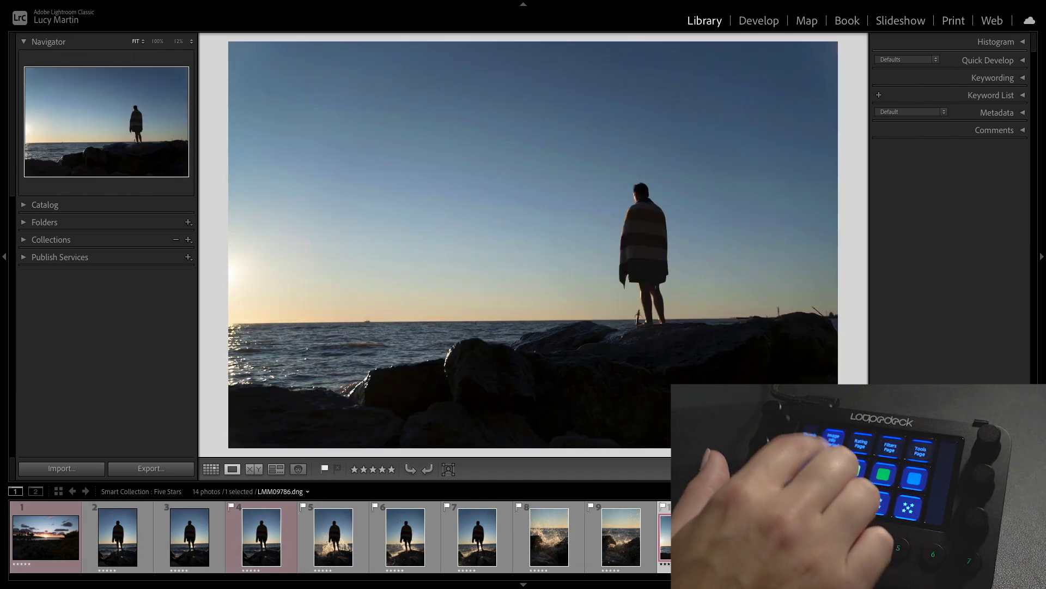
{"action": "key", "text": "Right"}
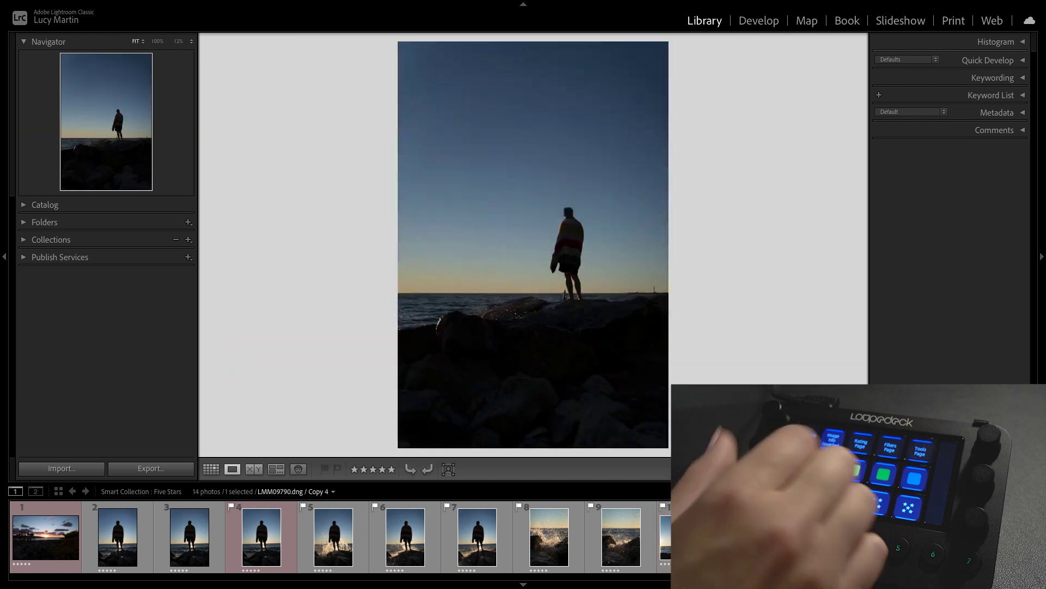
Step: Go back to the first photo, the sunset landscape, and apply the LM-PURPLE-BEACH preset to it in Develop
{"action": "key", "text": "Left"}
{"action": "key", "text": "Left"}
{"action": "key", "text": "Left"}
{"action": "key", "text": "Left"}
{"action": "key", "text": "Left"}
{"action": "key", "text": "Left"}
{"action": "key", "text": "Left"}
{"action": "key", "text": "Left"}
{"action": "key", "text": "Left"}
{"action": "key", "text": "Left"}
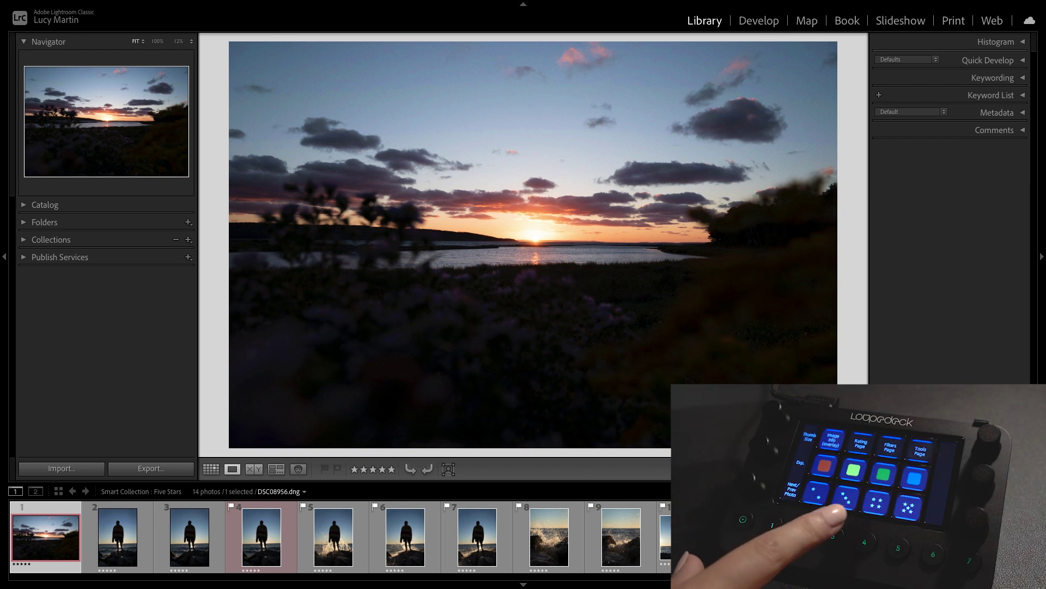
{"action": "key", "text": "d"}
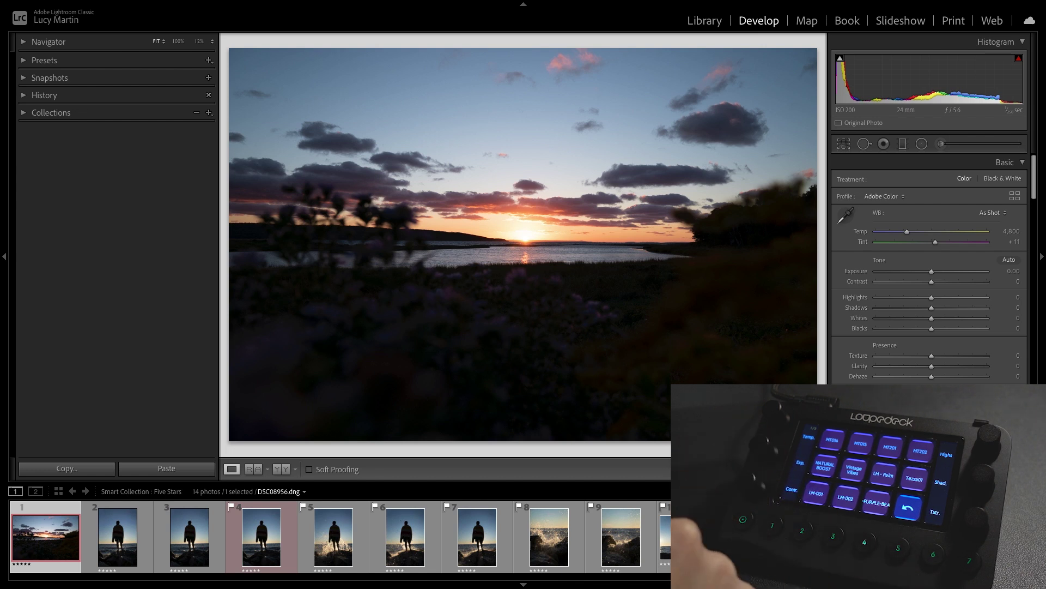
{"action": "key", "text": "ctrl+shift+p"}
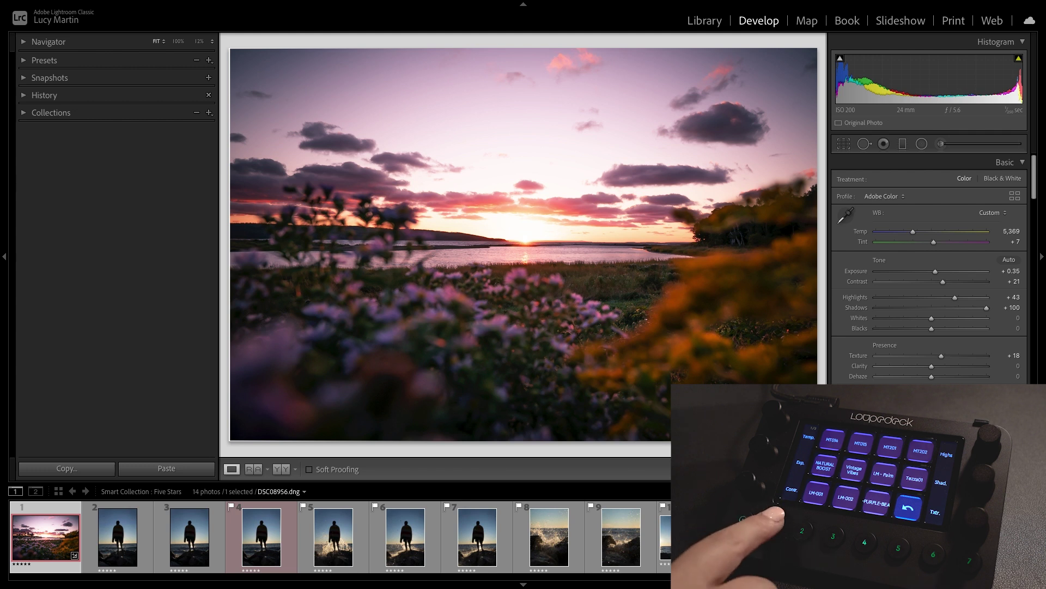
Step: Return to the Library's loupe view and select the red-labelled fourth photo of the man in the striped blanket
{"action": "key", "text": "e"}
{"action": "key", "text": "Right"}
{"action": "key", "text": "Right"}
{"action": "key", "text": "Right"}
{"action": "key", "text": "Right"}
{"action": "key", "text": "Right"}
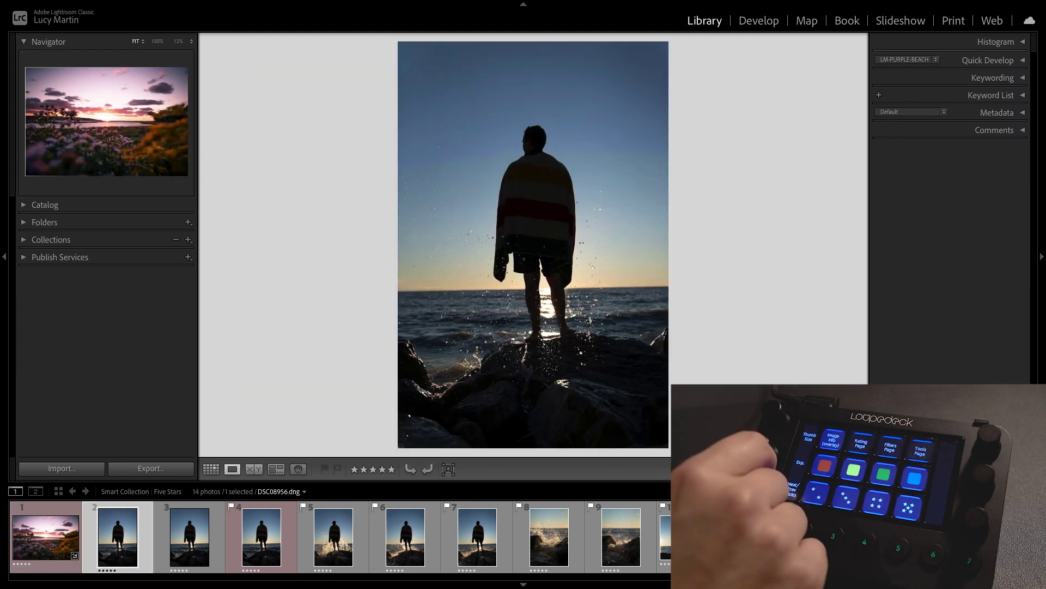
{"action": "key", "text": "Left"}
{"action": "key", "text": "Left"}
{"action": "key", "text": "Left"}
{"action": "key", "text": "Right"}
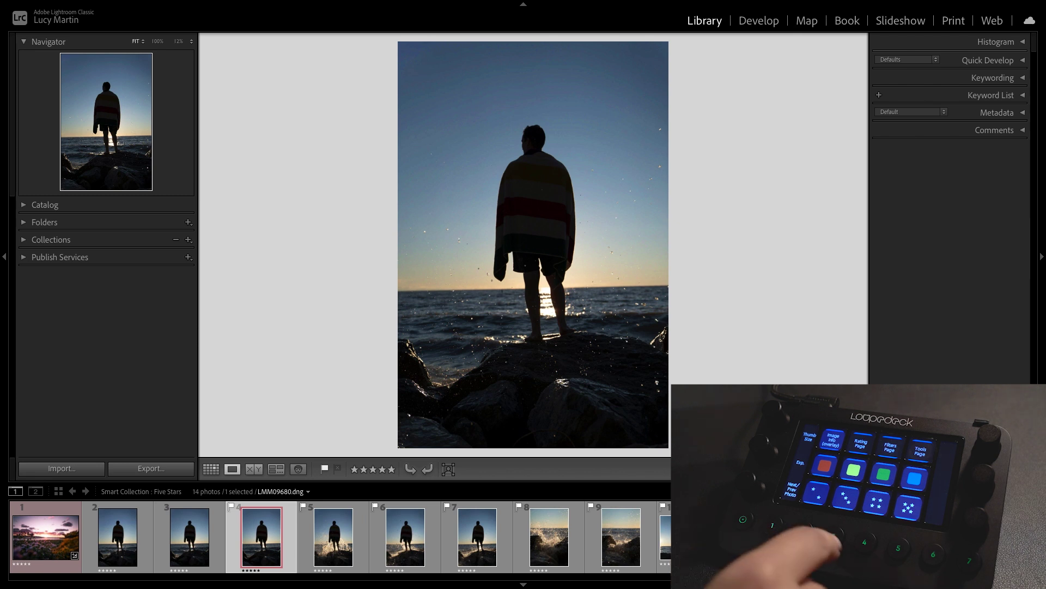
Step: Develop the blanket portrait with exposure +1.45, highlights −16, shadows +19 and saturation +16
{"action": "key", "text": "d"}
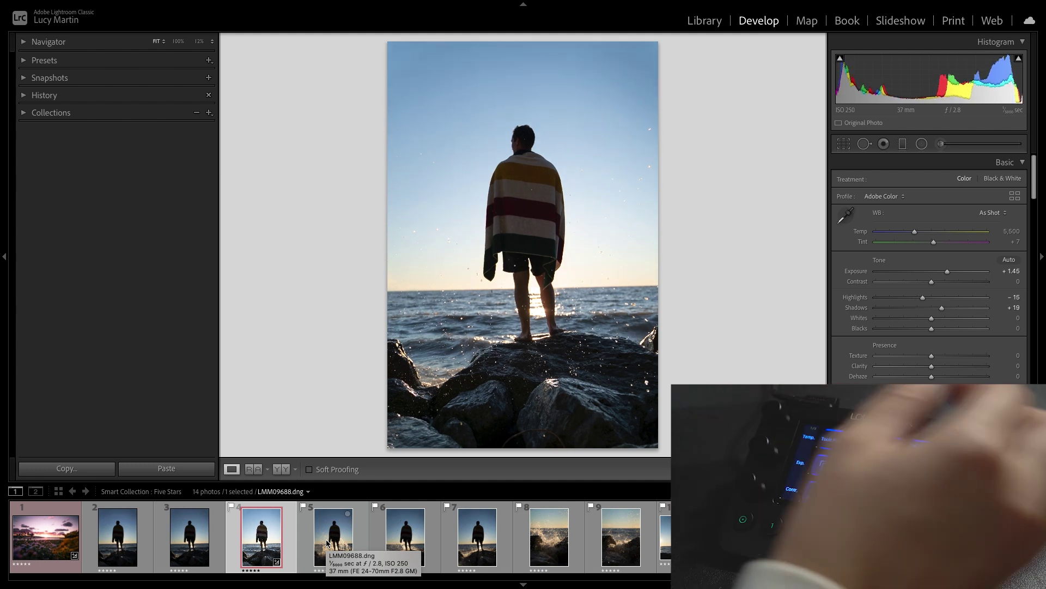
{"action": "key", "text": "minus"}
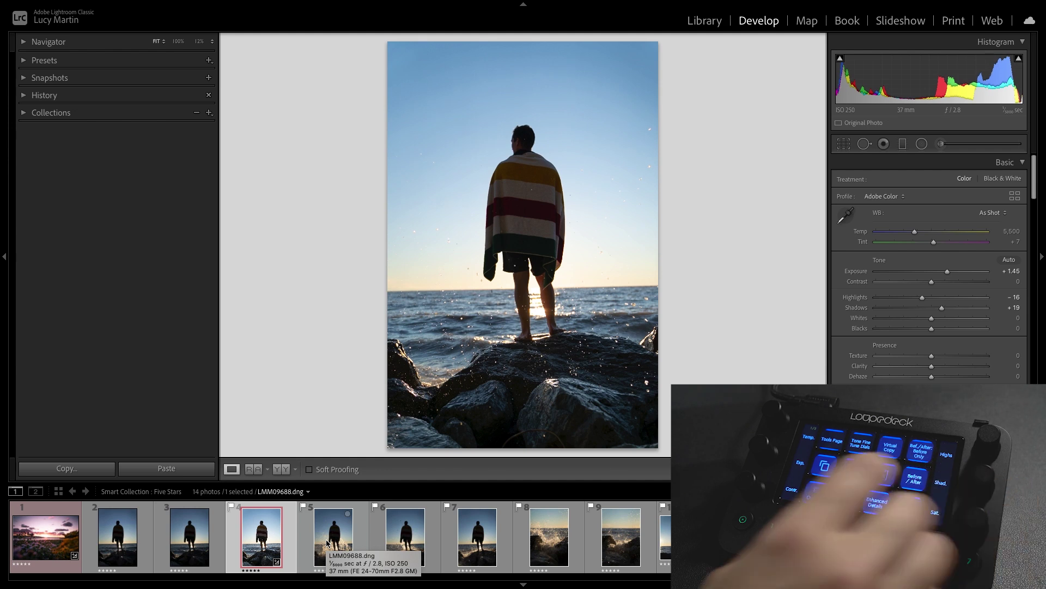
Step: Straighten the blanket portrait with the Crop & Straighten tool to an angle of 1.50 and apply the crop
{"action": "key", "text": "r"}
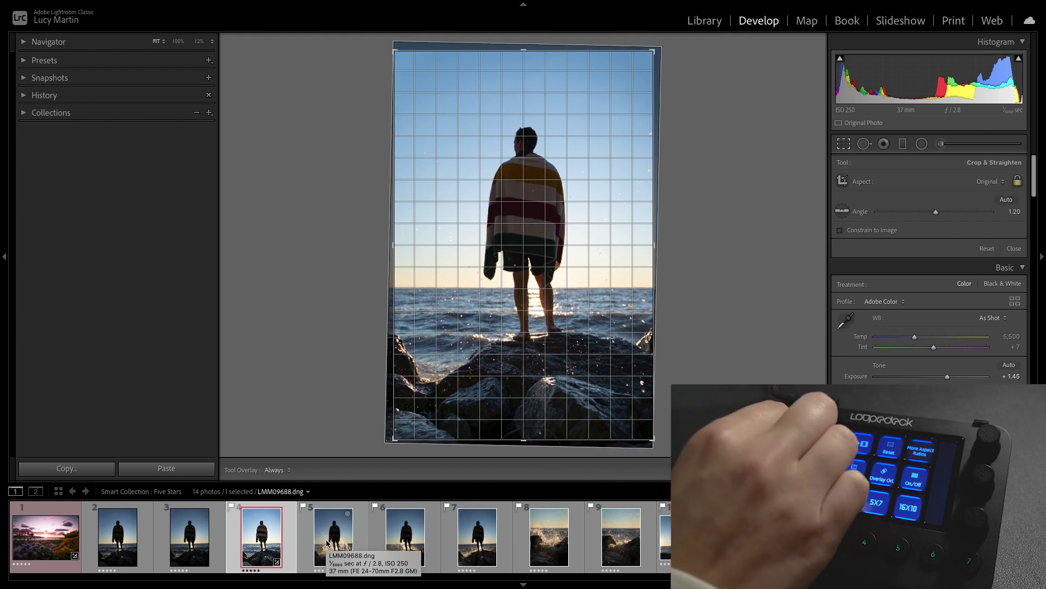
{"action": "key", "text": "Return"}
{"action": "key", "text": "d"}
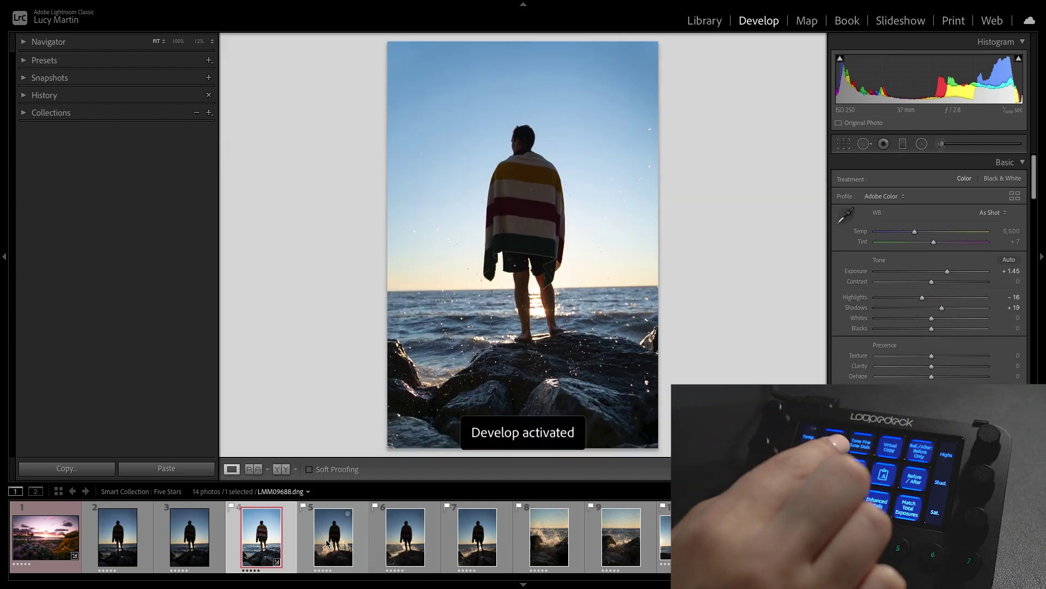
{"action": "key", "text": "r"}
{"action": "key", "text": "r"}
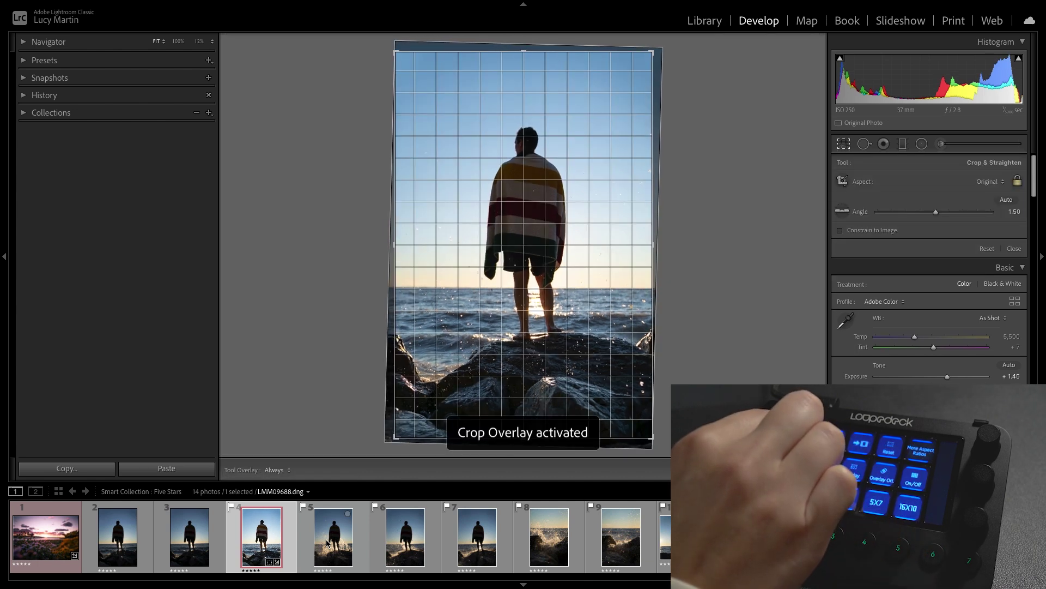
{"action": "key", "text": "Return"}
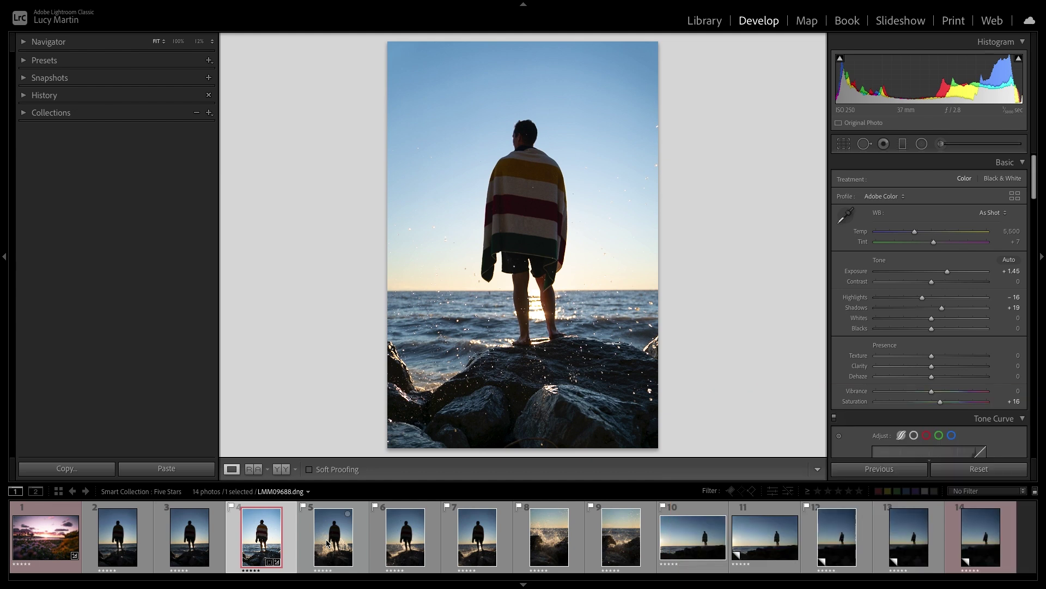
Step: Set the portrait's white balance tint to +19 and its vibrance to +8
{"action": "key", "text": "minus"}
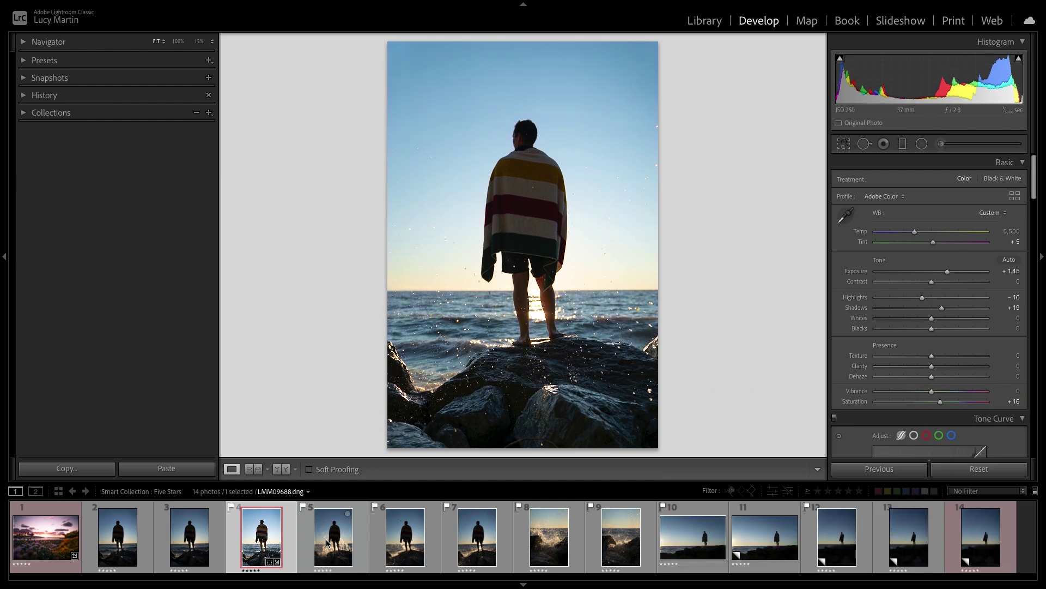
{"action": "key", "text": "equal"}
{"action": "key", "text": "equal"}
{"action": "key", "text": "minus"}
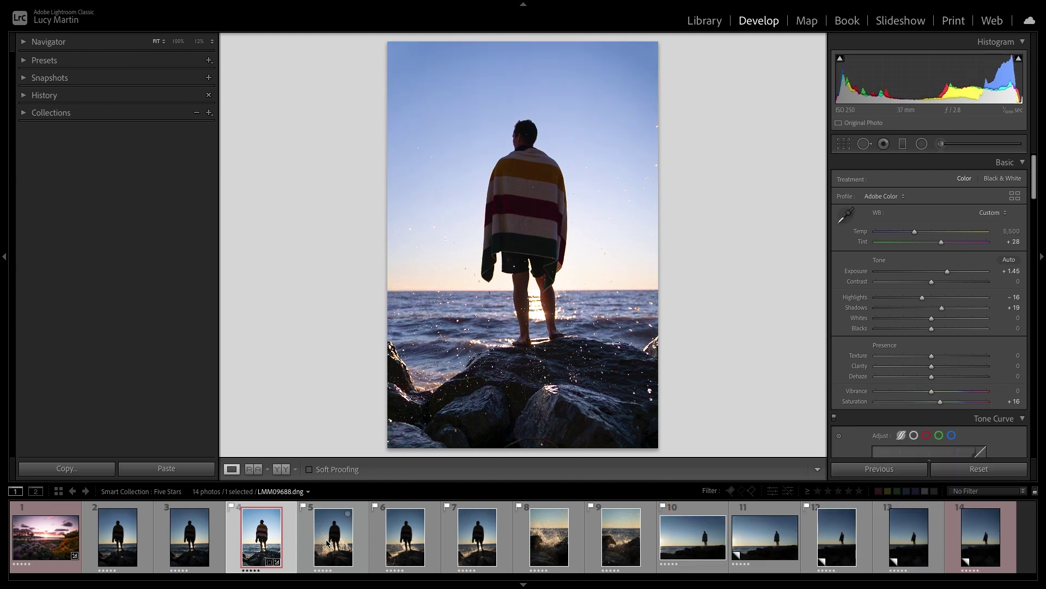
{"action": "key", "text": "minus"}
{"action": "key", "text": "minus"}
{"action": "key", "text": "minus"}
{"action": "key", "text": "minus"}
{"action": "key", "text": "minus"}
{"action": "key", "text": "minus"}
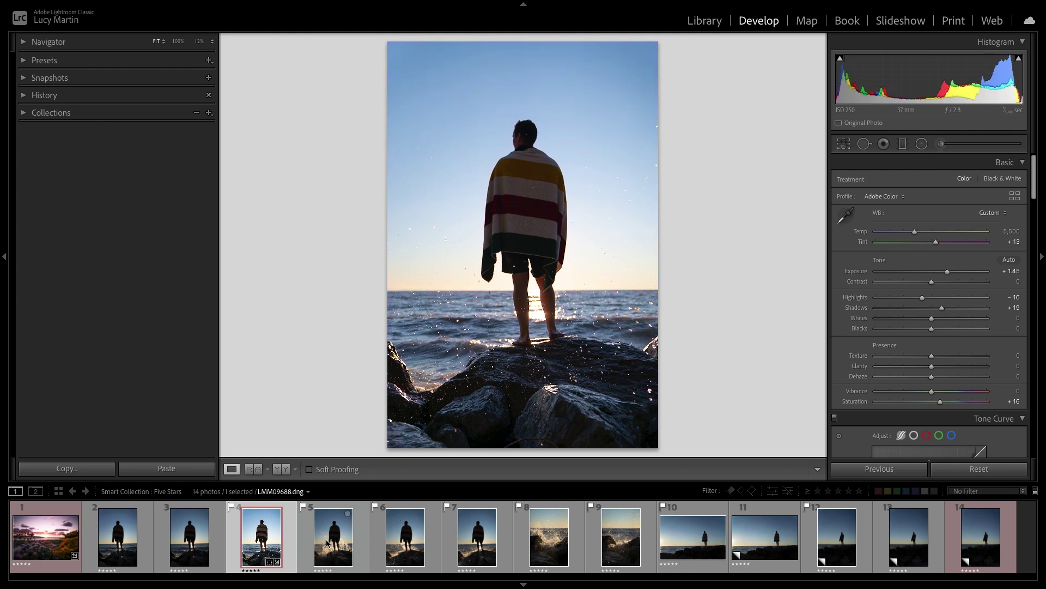
{"action": "key", "text": "equal"}
{"action": "key", "text": "equal"}
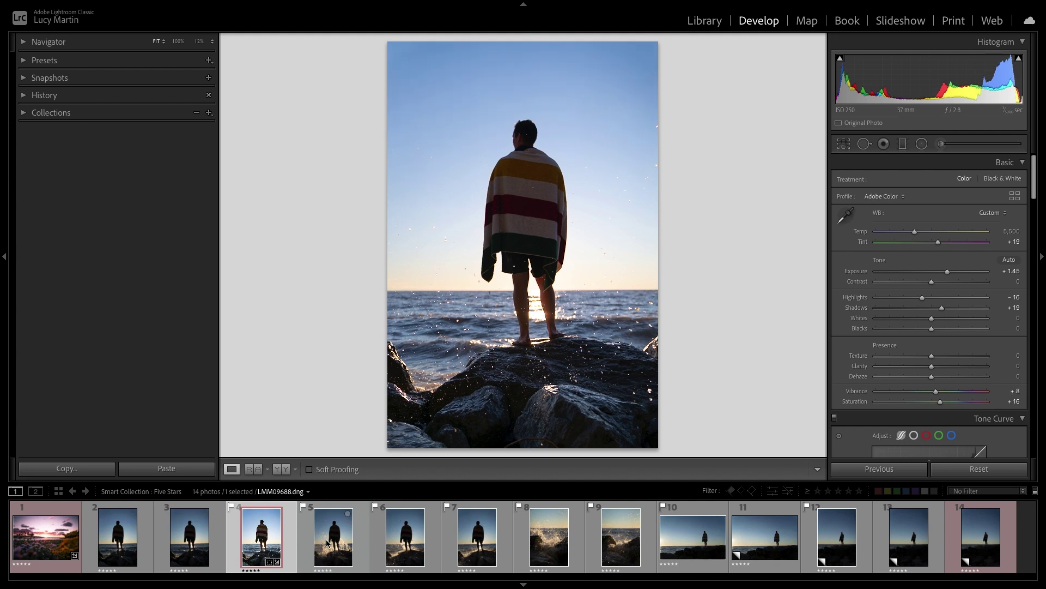
Step: Lower the portrait's whites to −13 and fine-tune the blacks, trying both a lifted and a darkened setting
{"action": "key", "text": "minus"}
{"action": "key", "text": "minus"}
{"action": "key", "text": "minus"}
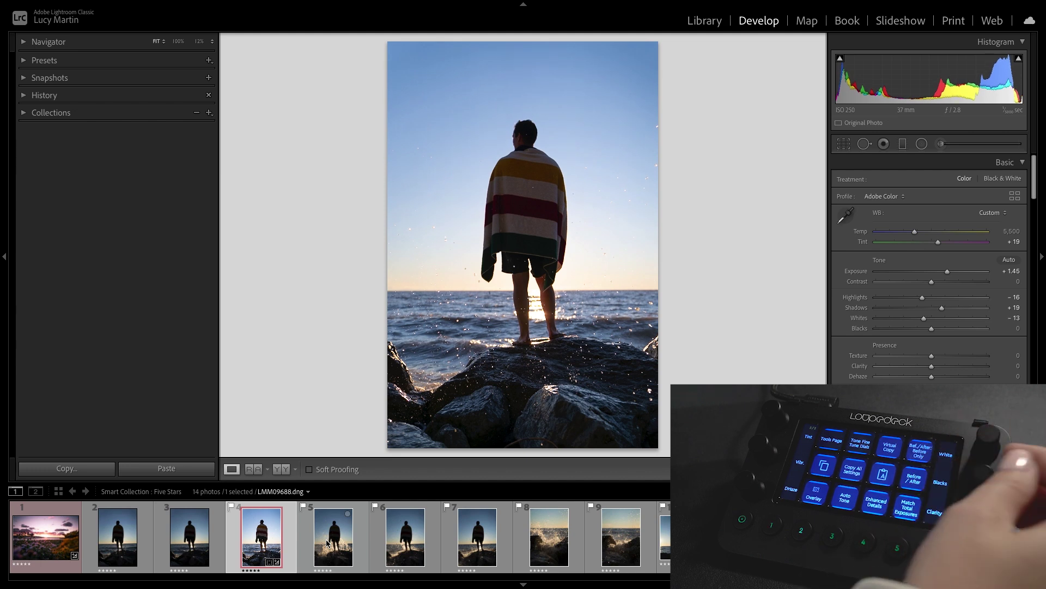
{"action": "key", "text": "plus"}
{"action": "key", "text": "plus"}
{"action": "key", "text": "plus"}
{"action": "key", "text": "plus"}
{"action": "key", "text": "plus"}
{"action": "key", "text": "plus"}
{"action": "key", "text": "plus"}
{"action": "key", "text": "plus"}
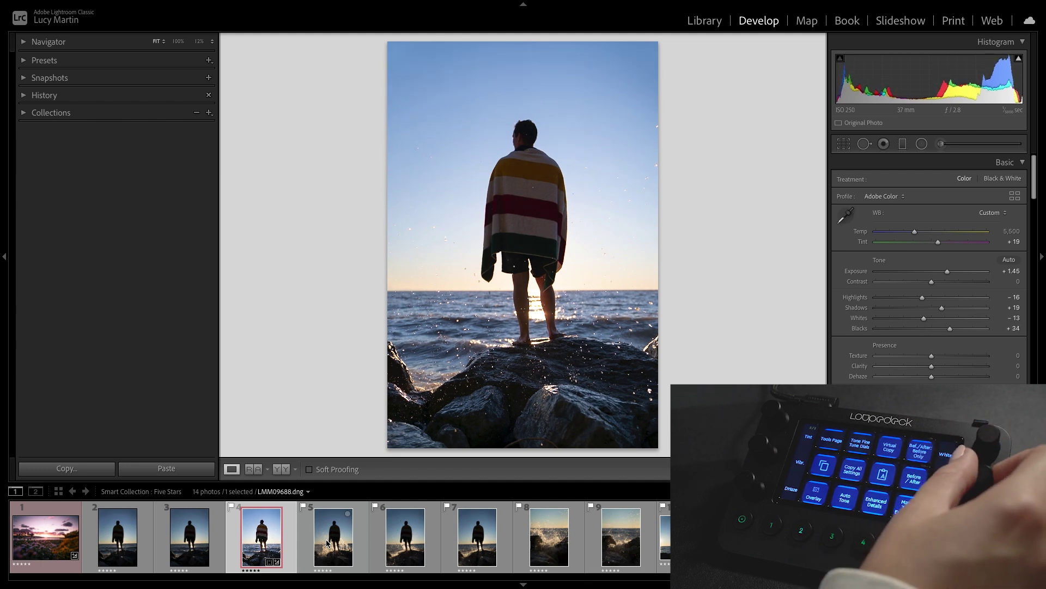
{"action": "key", "text": "minus"}
{"action": "key", "text": "minus"}
{"action": "key", "text": "minus"}
{"action": "key", "text": "minus"}
{"action": "key", "text": "minus"}
{"action": "key", "text": "minus"}
{"action": "key", "text": "minus"}
{"action": "key", "text": "minus"}
{"action": "key", "text": "minus"}
{"action": "key", "text": "minus"}
{"action": "key", "text": "minus"}
{"action": "key", "text": "minus"}
{"action": "key", "text": "minus"}
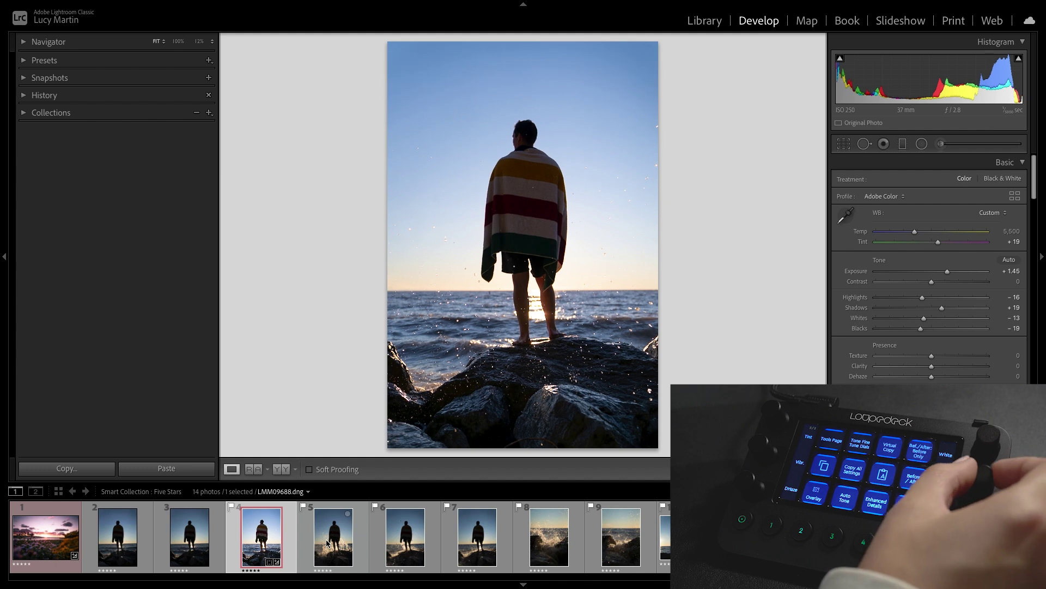
{"action": "key", "text": "equal"}
{"action": "key", "text": "equal"}
{"action": "key", "text": "equal"}
{"action": "key", "text": "equal"}
{"action": "key", "text": "equal"}
{"action": "key", "text": "equal"}
{"action": "key", "text": "equal"}
{"action": "key", "text": "equal"}
{"action": "key", "text": "equal"}
{"action": "key", "text": "equal"}
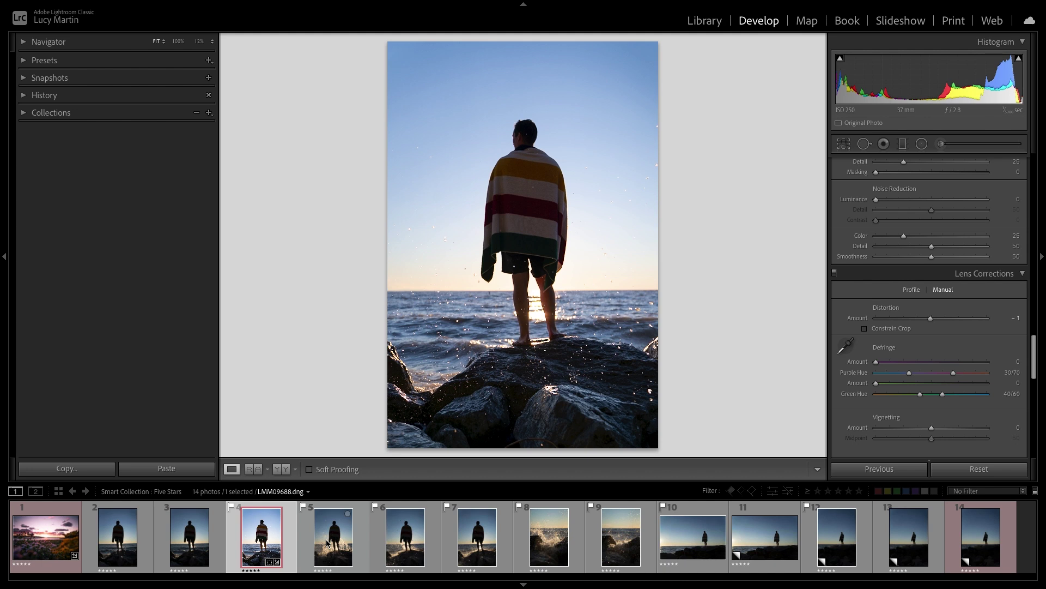
Step: Colour grade the portrait with a blue tint in the shadows and an orange tint in the highlights
{"action": "key", "text": "ctrl+4"}
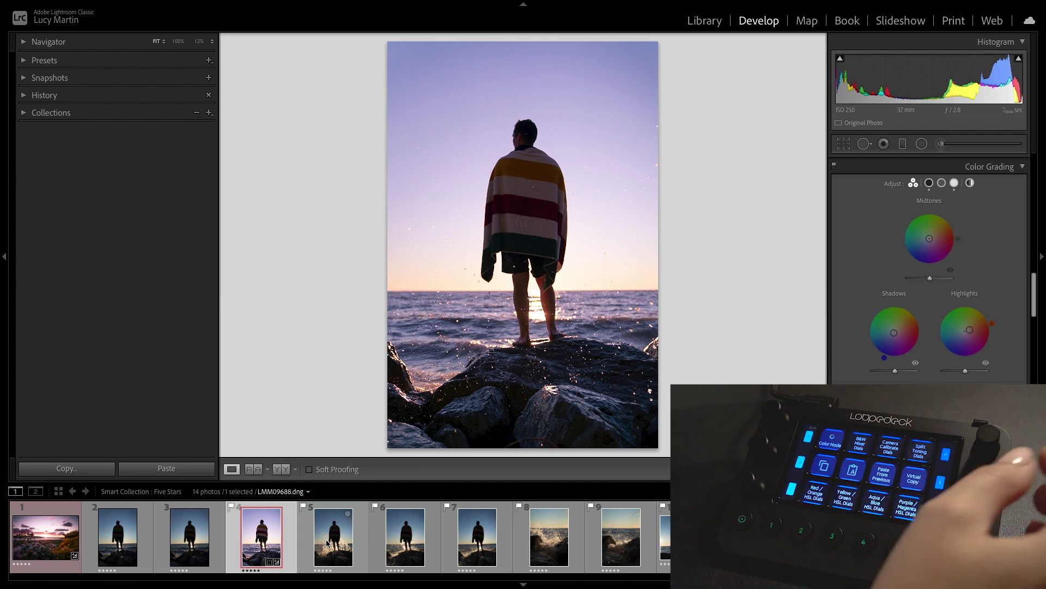
{"action": "key", "text": "ctrl+3"}
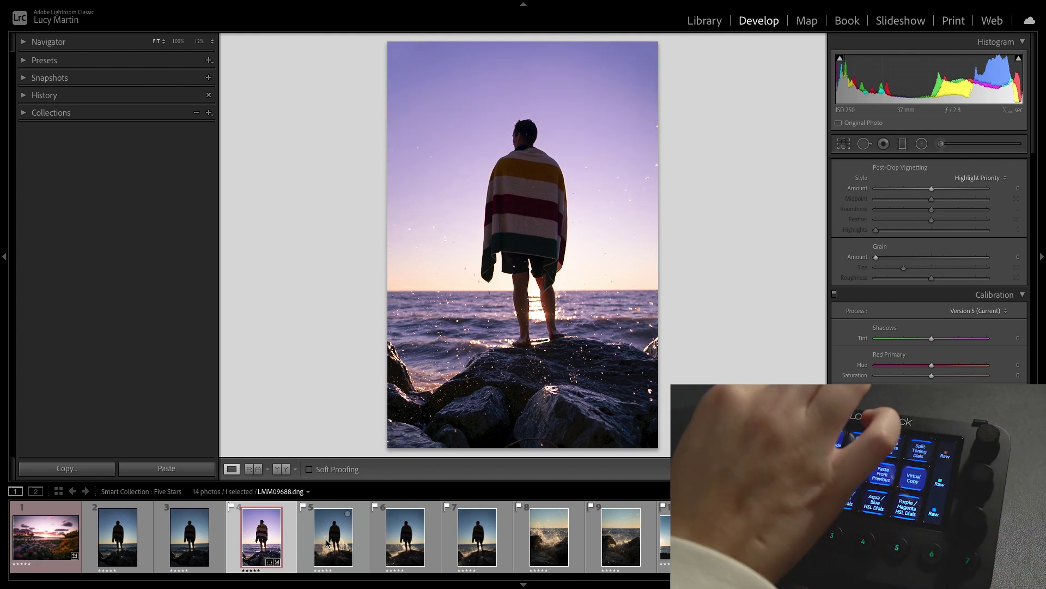
Step: Calibrate the portrait's red primary to hue −10 and saturation +12
{"action": "key", "text": "plus"}
{"action": "key", "text": "plus"}
{"action": "key", "text": "plus"}
{"action": "key", "text": "plus"}
{"action": "key", "text": "plus"}
{"action": "key", "text": "plus"}
{"action": "key", "text": "minus"}
{"action": "key", "text": "minus"}
{"action": "key", "text": "minus"}
{"action": "key", "text": "minus"}
{"action": "key", "text": "minus"}
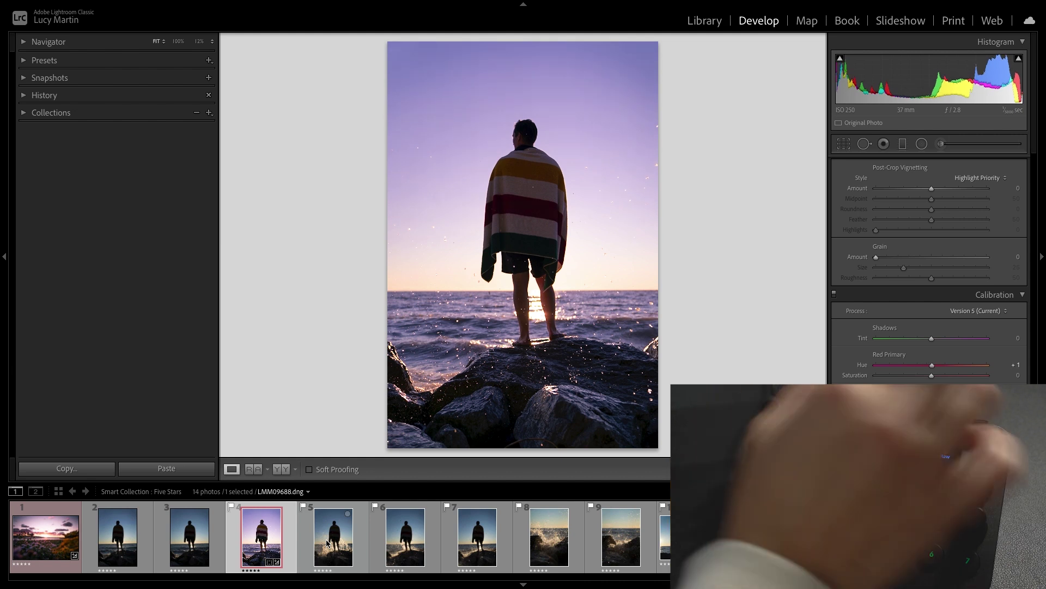
{"action": "key", "text": "minus"}
{"action": "key", "text": "minus"}
{"action": "key", "text": "minus"}
{"action": "key", "text": "minus"}
{"action": "key", "text": "minus"}
{"action": "key", "text": "minus"}
{"action": "key", "text": "minus"}
{"action": "key", "text": "minus"}
{"action": "key", "text": "minus"}
{"action": "key", "text": "period"}
{"action": "key", "text": "plus"}
{"action": "key", "text": "plus"}
{"action": "key", "text": "plus"}
{"action": "key", "text": "plus"}
{"action": "key", "text": "plus"}
{"action": "key", "text": "plus"}
{"action": "key", "text": "plus"}
{"action": "key", "text": "plus"}
{"action": "key", "text": "plus"}
{"action": "key", "text": "plus"}
{"action": "key", "text": "plus"}
{"action": "key", "text": "plus"}
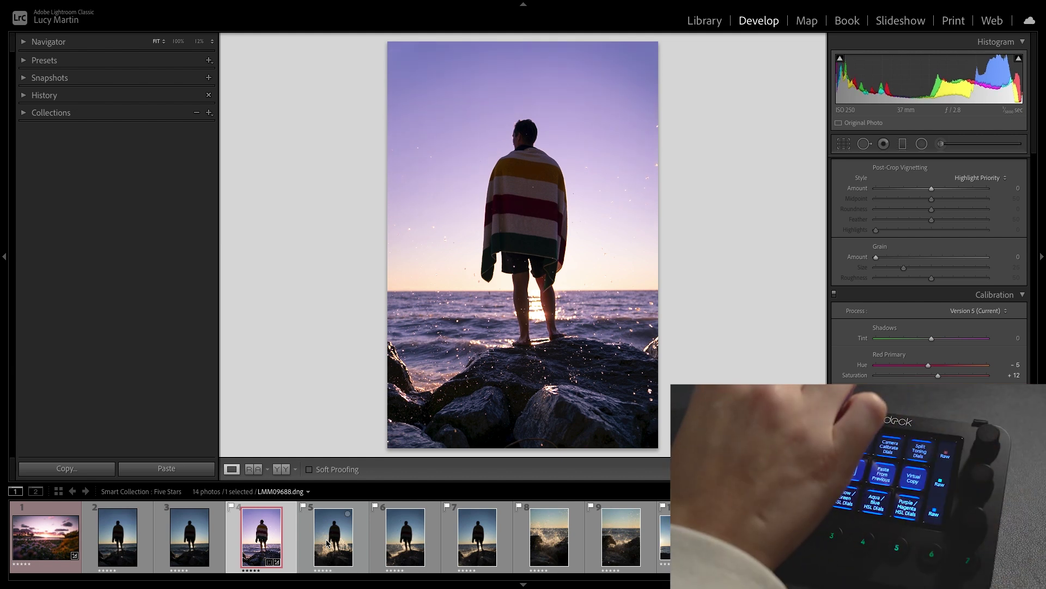
{"action": "key", "text": "minus"}
{"action": "key", "text": "minus"}
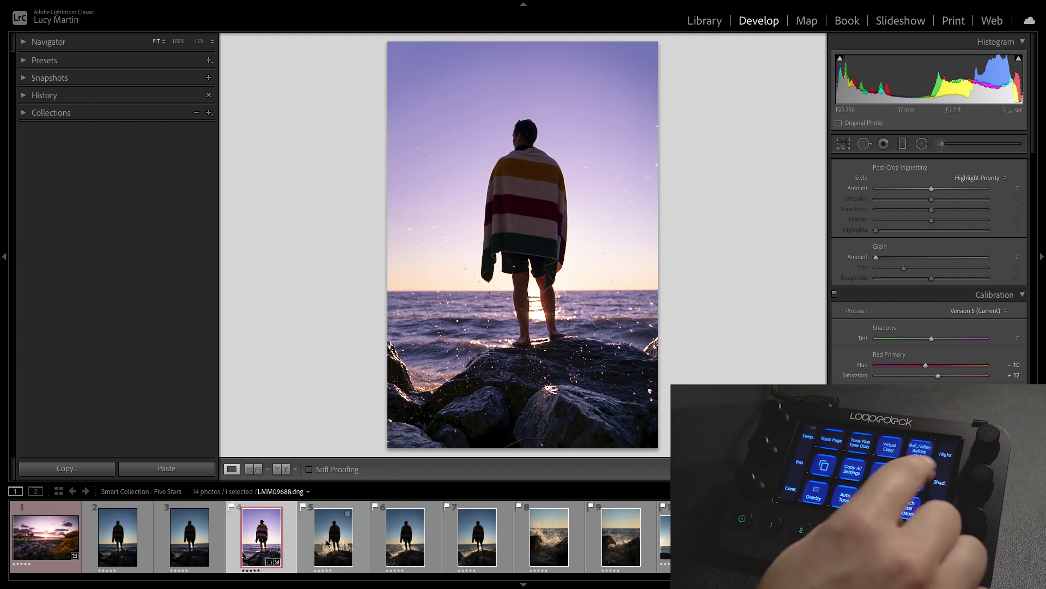
Step: Compare the portrait before and after editing, first side by side and then in the single-image view
{"action": "key", "text": "y"}
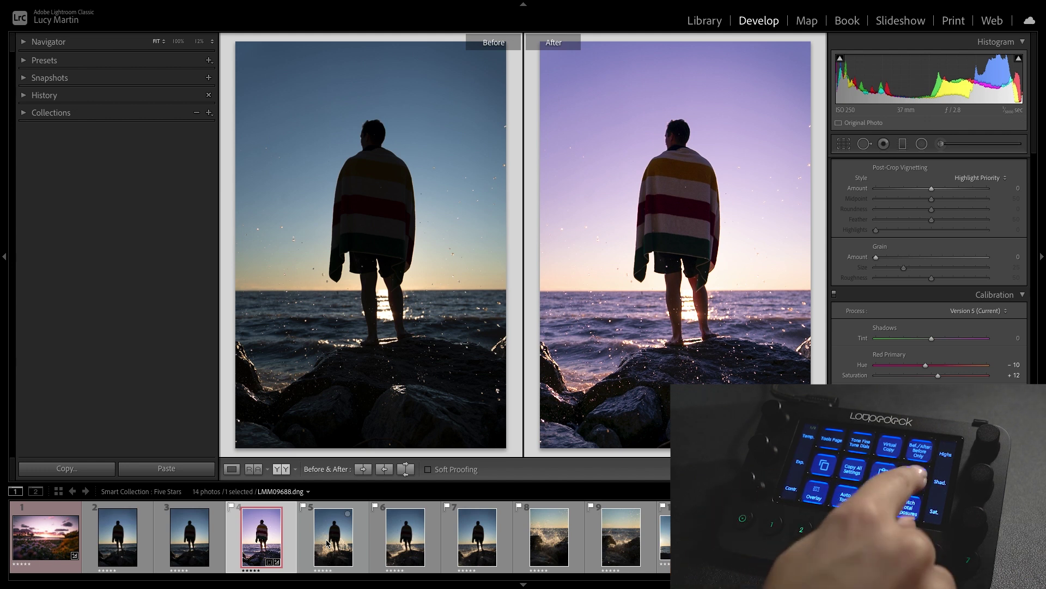
{"action": "key", "text": "y"}
{"action": "key", "text": "backslash"}
{"action": "key", "text": "backslash"}
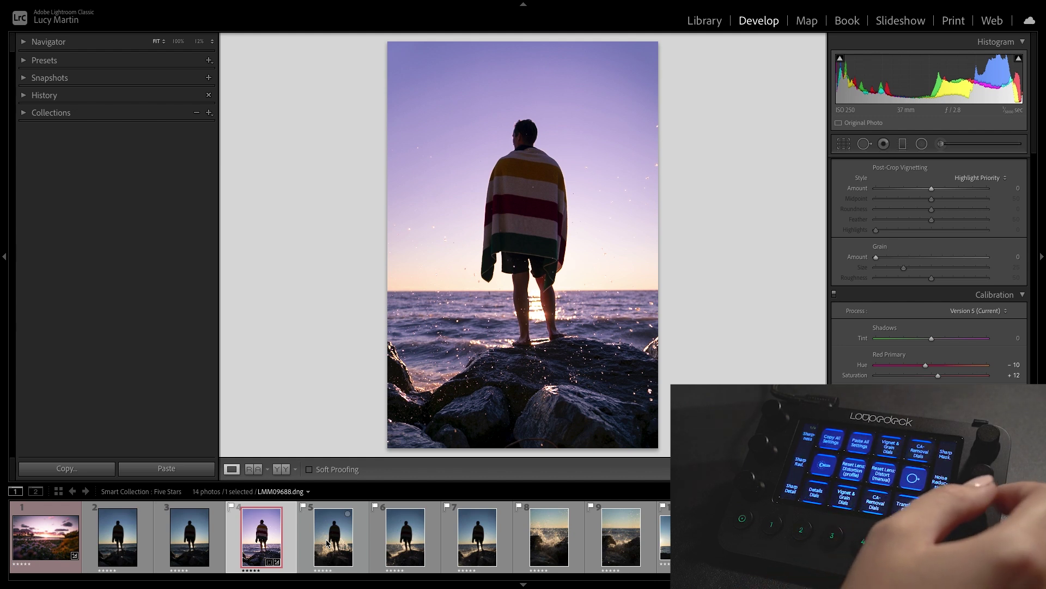
Step: Set the portrait's luminance noise reduction to 22
{"action": "key", "text": "ctrl+5"}
{"action": "key", "text": "equal"}
{"action": "key", "text": "equal"}
{"action": "key", "text": "equal"}
{"action": "key", "text": "equal"}
{"action": "key", "text": "equal"}
{"action": "key", "text": "equal"}
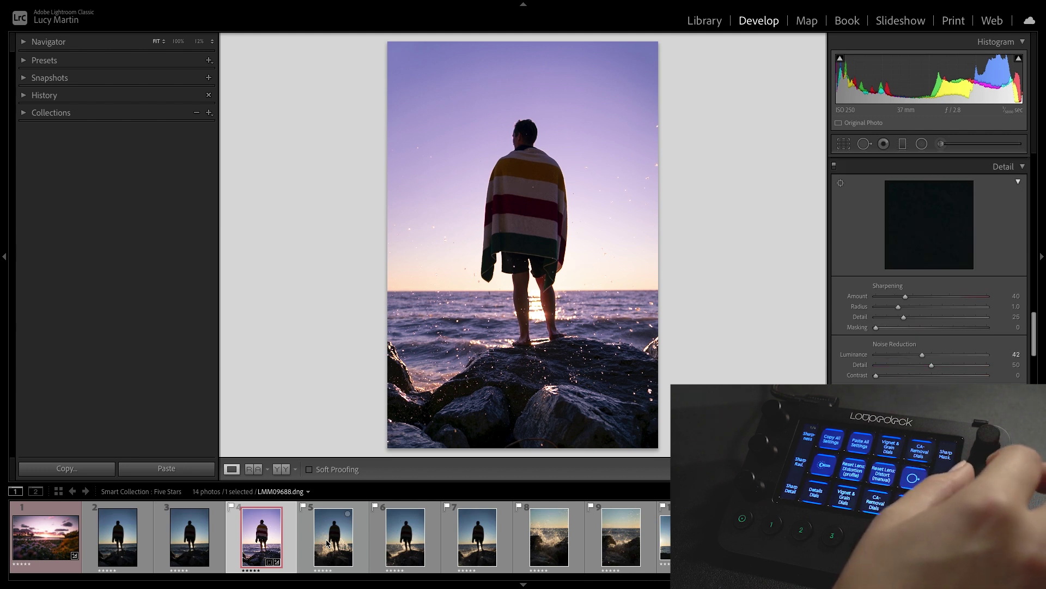
{"action": "key", "text": "minus"}
{"action": "key", "text": "minus"}
{"action": "key", "text": "minus"}
{"action": "key", "text": "minus"}
Step: Add a post-crop vignette with amount −29 and midpoint 45 to the portrait, and show its unedited version
{"action": "key", "text": "minus"}
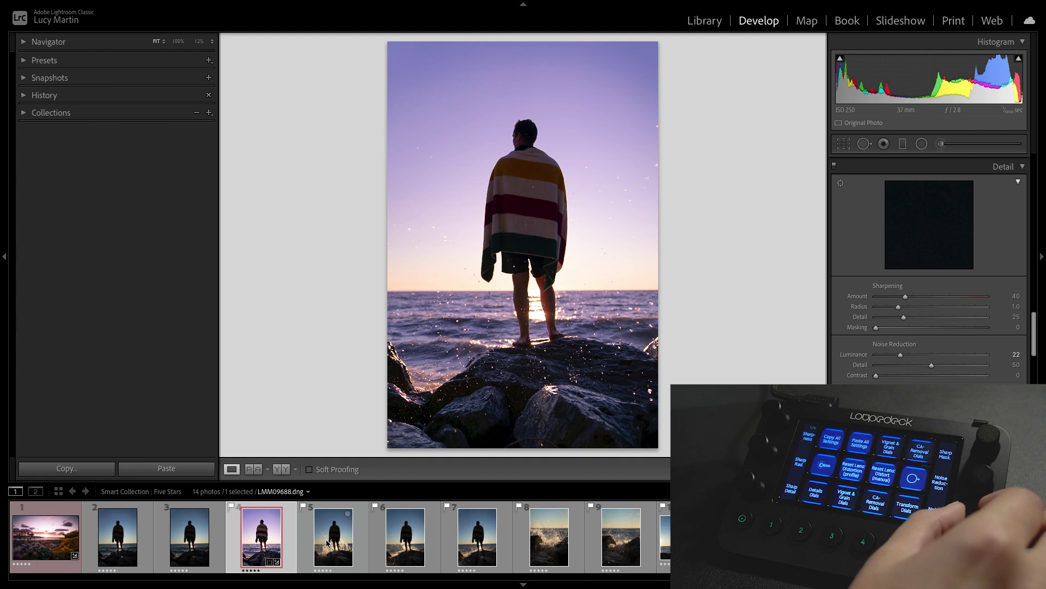
{"action": "key", "text": "minus"}
{"action": "key", "text": "equal"}
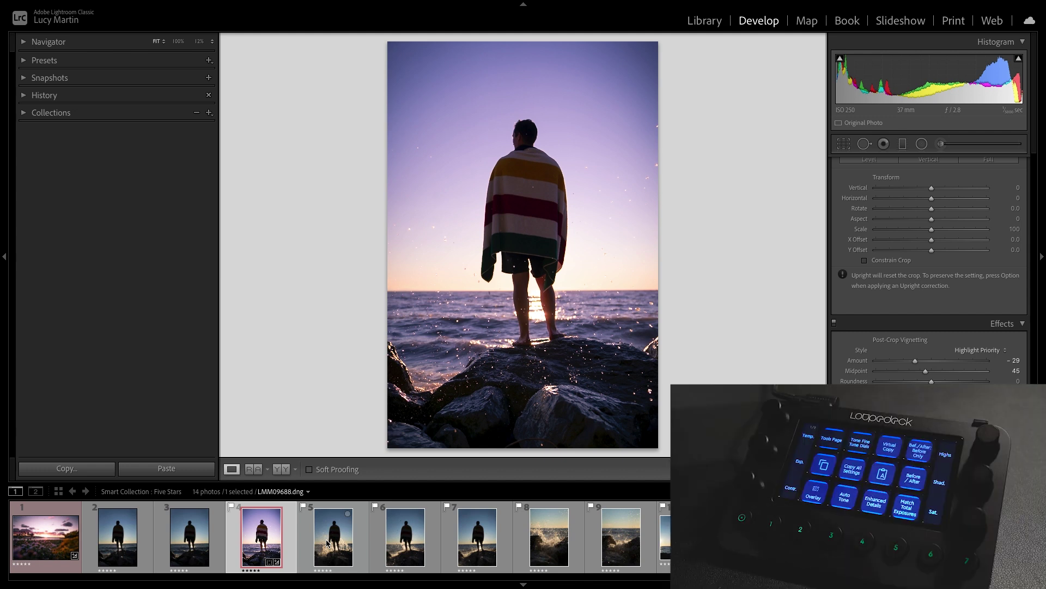
{"action": "key", "text": "backslash"}
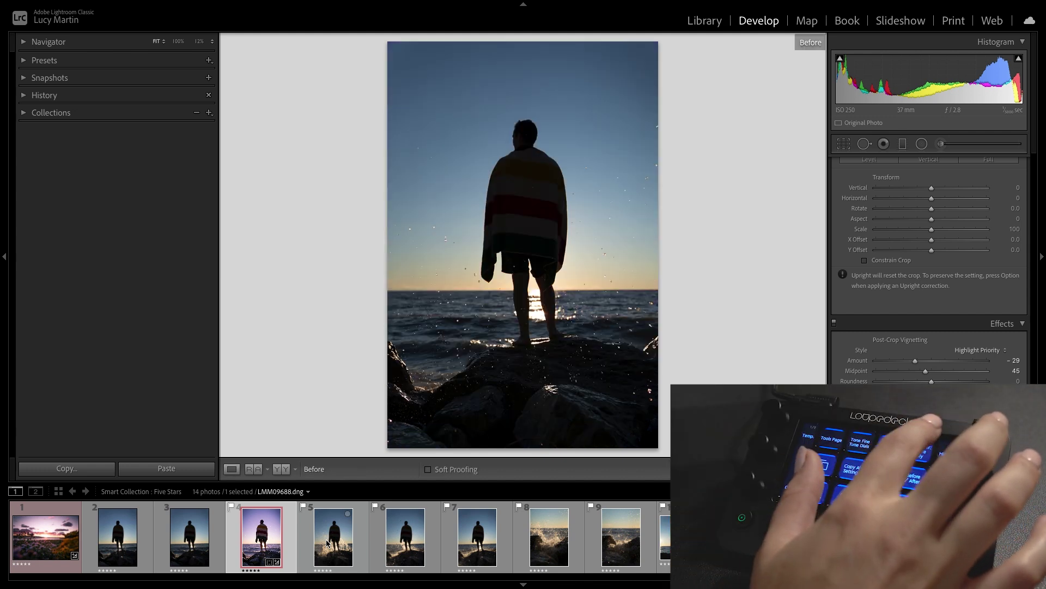
Step: Return the portrait to its edited version and raise its shadows to +36 in the basic adjustments
{"action": "key", "text": "backslash"}
{"action": "key", "text": "ctrl+1"}
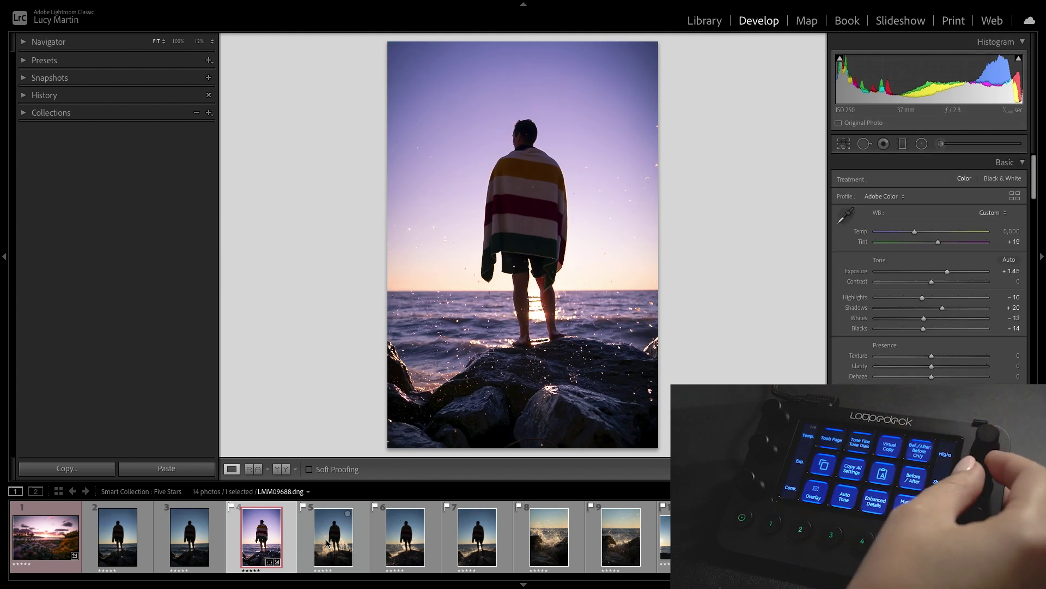
{"action": "key", "text": "equal"}
{"action": "key", "text": "equal"}
{"action": "key", "text": "equal"}
{"action": "key", "text": "equal"}
{"action": "key", "text": "equal"}
{"action": "key", "text": "equal"}
{"action": "key", "text": "equal"}
{"action": "key", "text": "equal"}
{"action": "key", "text": "equal"}
{"action": "key", "text": "equal"}
{"action": "key", "text": "equal"}
{"action": "key", "text": "equal"}
{"action": "key", "text": "equal"}
{"action": "key", "text": "equal"}
{"action": "key", "text": "equal"}
{"action": "key", "text": "equal"}
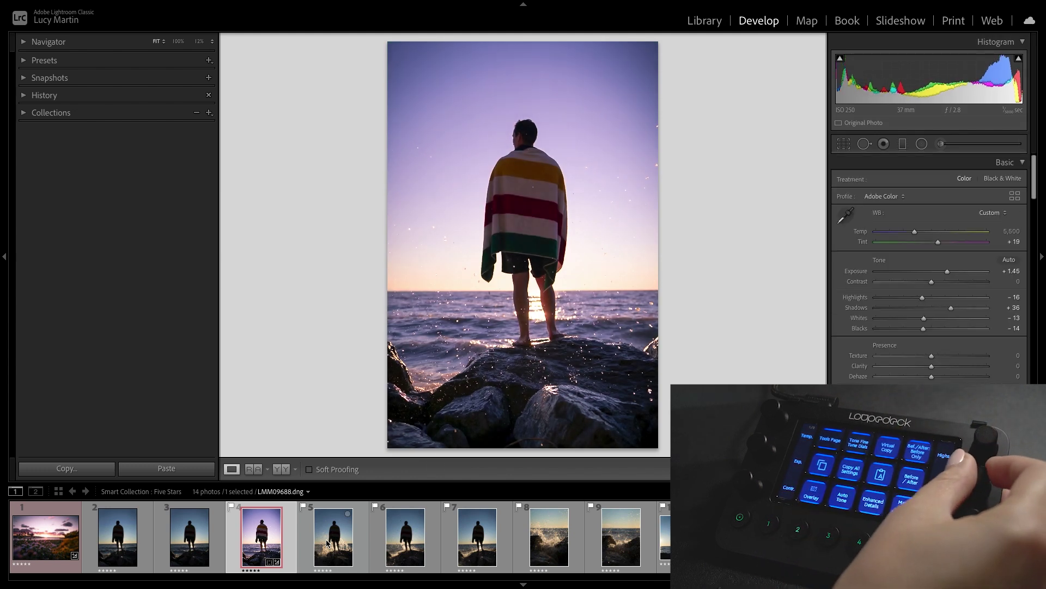
Step: Lower the portrait's highlights to −40
{"action": "key", "text": "minus"}
{"action": "key", "text": "minus"}
{"action": "key", "text": "minus"}
{"action": "key", "text": "minus"}
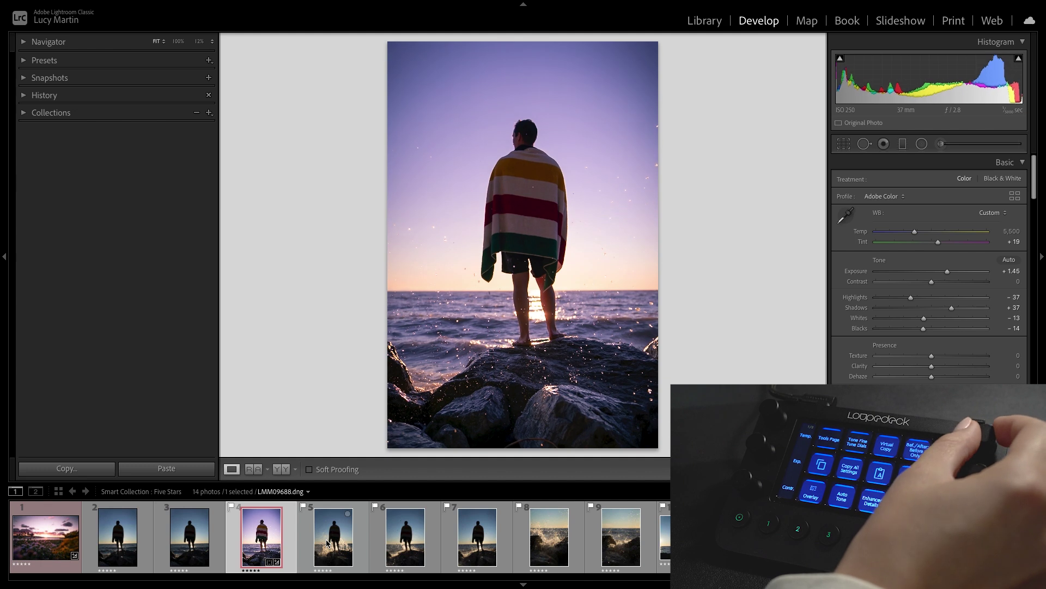
{"action": "key", "text": "minus"}
{"action": "key", "text": "minus"}
{"action": "key", "text": "minus"}
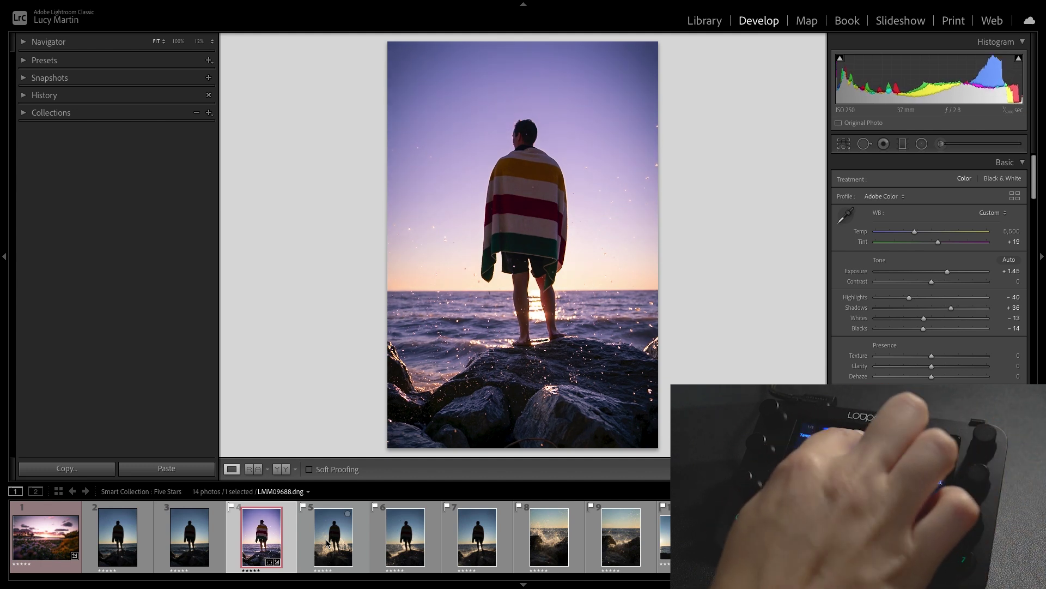
Step: Set the portrait's whites to −33 and blacks to −20, and show the before and after versions side by side
{"action": "key", "text": "minus"}
{"action": "key", "text": "minus"}
{"action": "key", "text": "minus"}
{"action": "key", "text": "minus"}
{"action": "key", "text": "minus"}
{"action": "key", "text": "minus"}
{"action": "key", "text": "minus"}
{"action": "key", "text": "minus"}
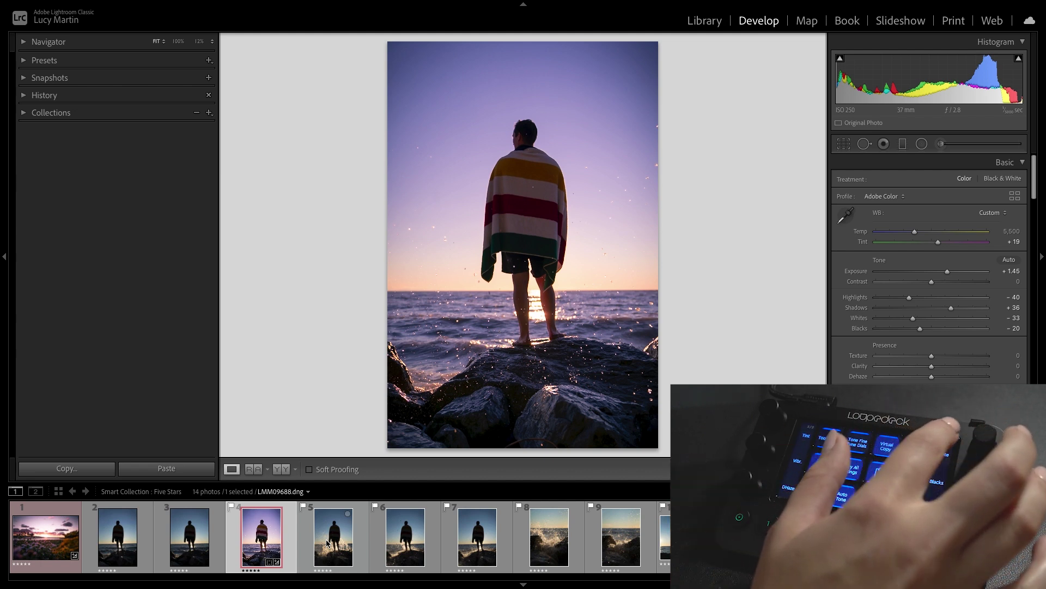
{"action": "key", "text": "y"}
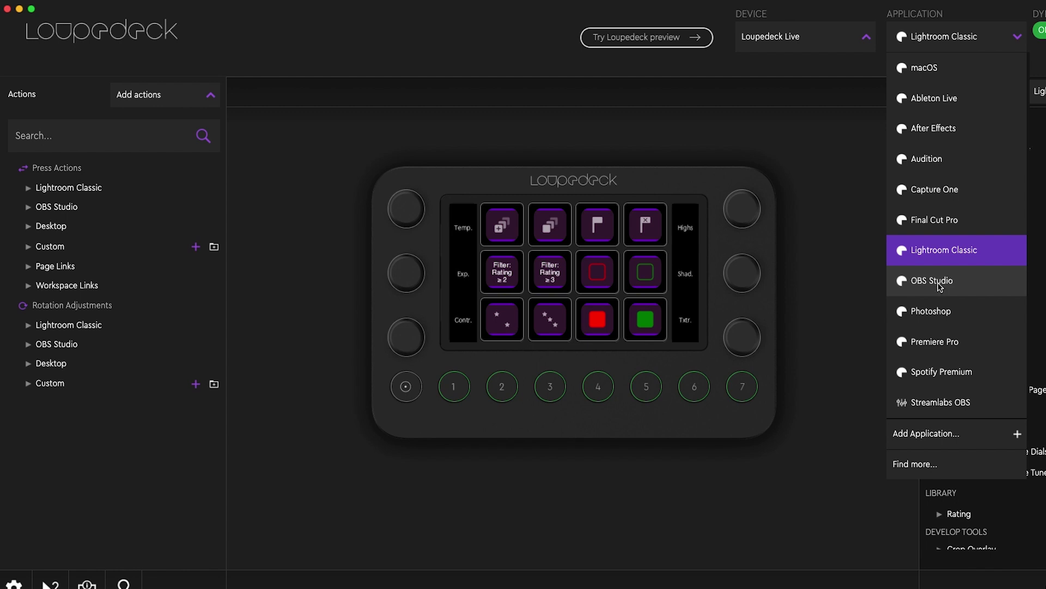
Step: In the Loupedeck software, switch to the OBS Studio layout and expand its Scene Collections and Streaming Commands press actions
{"action": "left_click", "coordinate": [940, 287]}
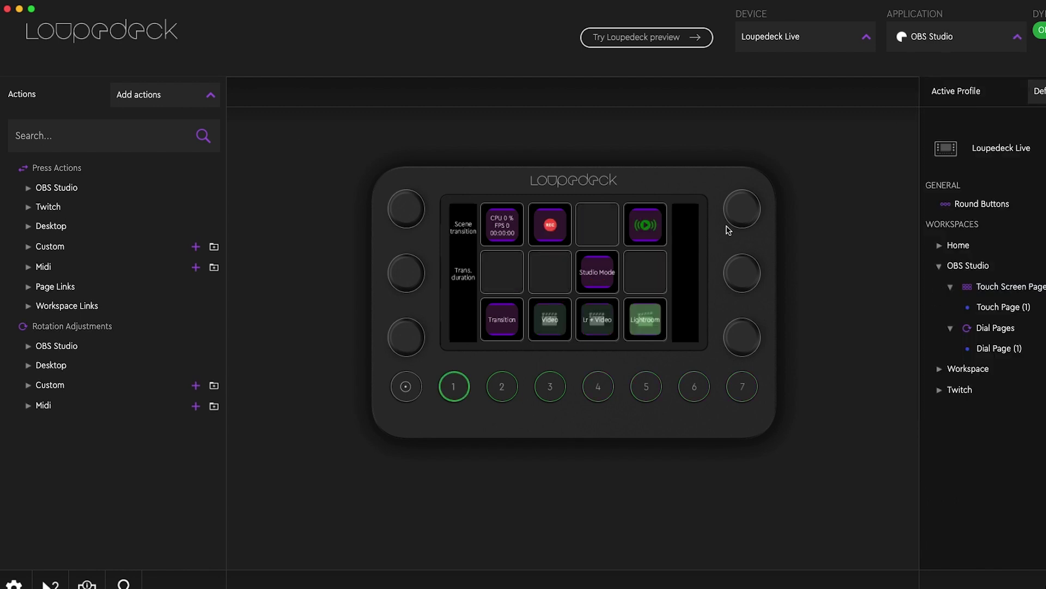
{"action": "left_click", "coordinate": [29, 188]}
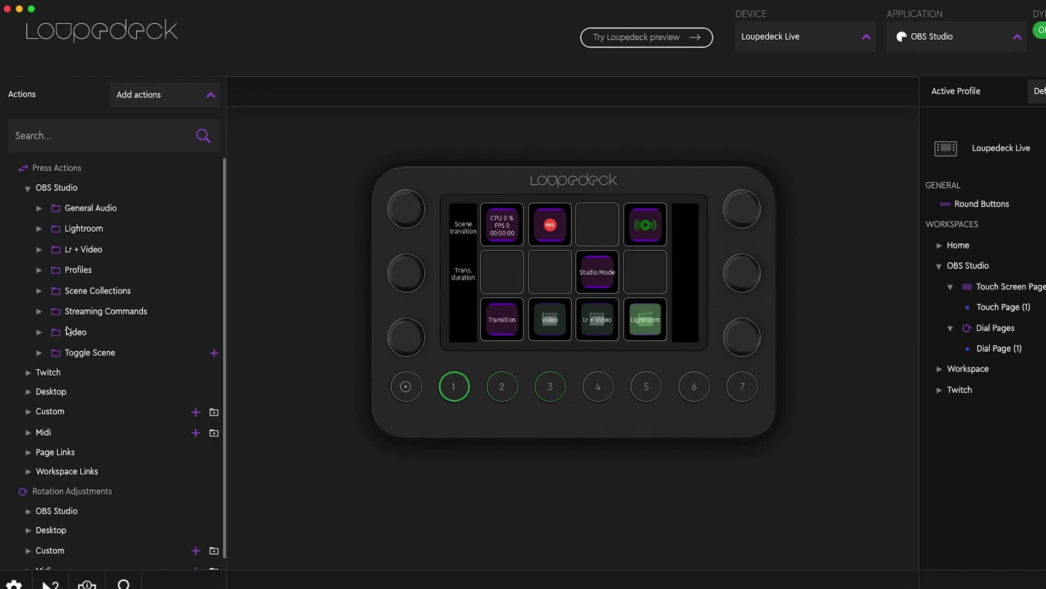
{"action": "left_click", "coordinate": [40, 291]}
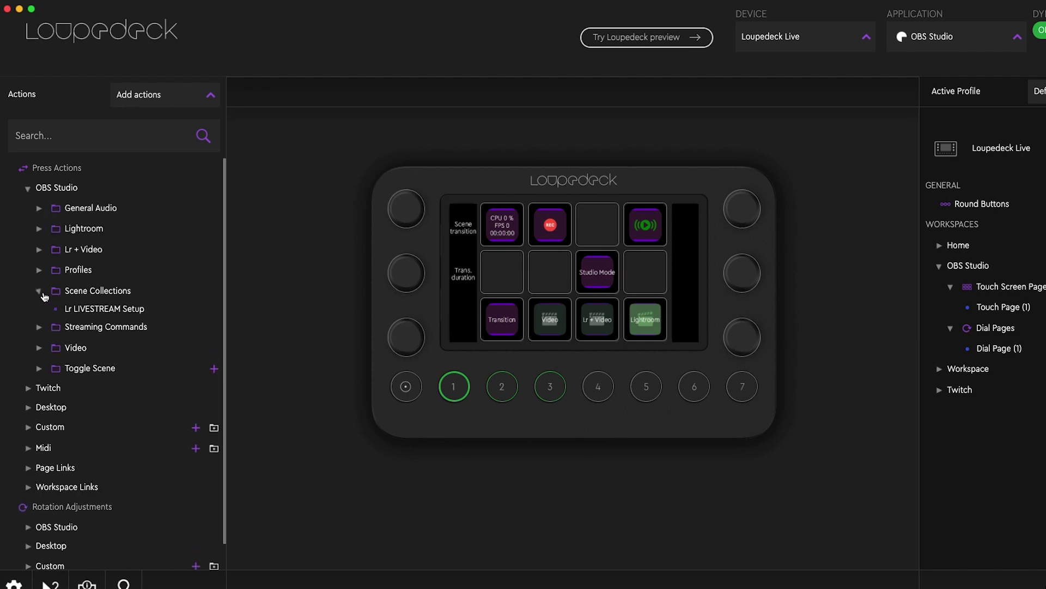
{"action": "left_click", "coordinate": [40, 327]}
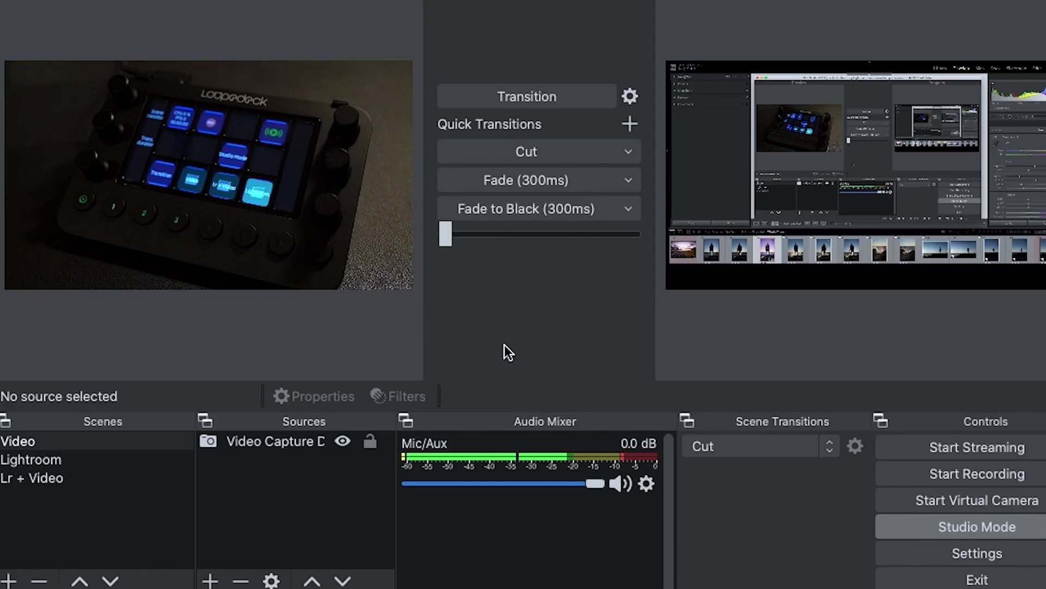
Step: Switch to OBS Studio and preview the Video, Lightroom and Lr + Video scenes in turn, ending on the Video scene
{"action": "left_click", "coordinate": [51, 444]}
{"action": "left_click", "coordinate": [54, 458]}
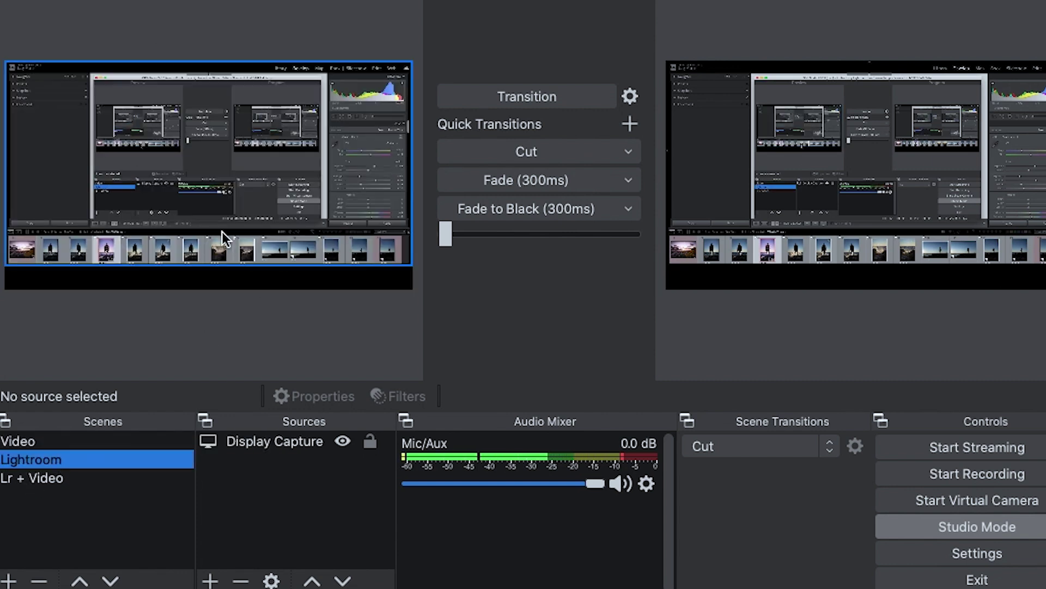
{"action": "left_click", "coordinate": [79, 475]}
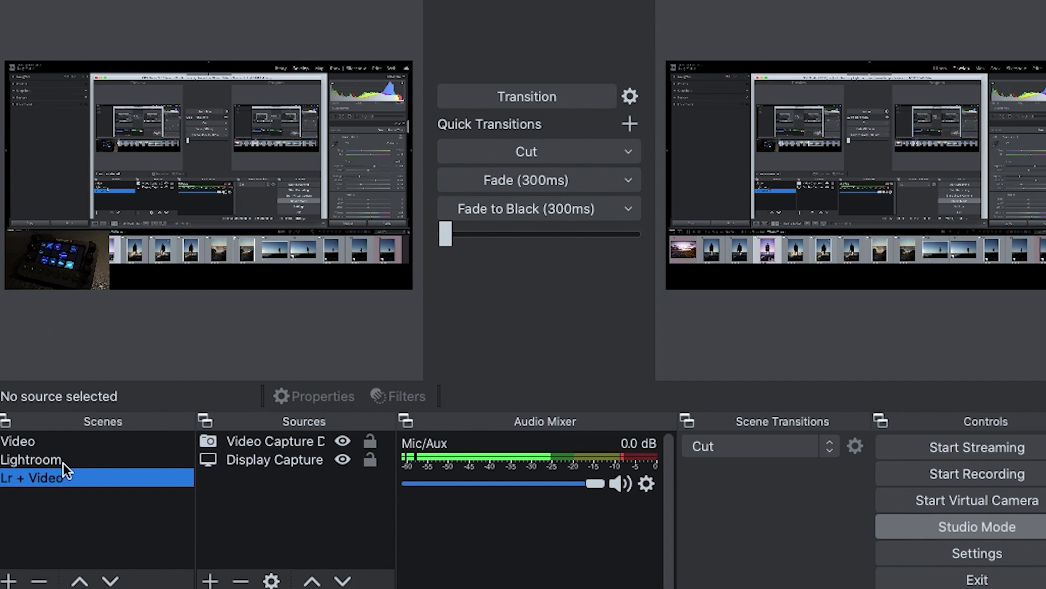
{"action": "left_click", "coordinate": [51, 443]}
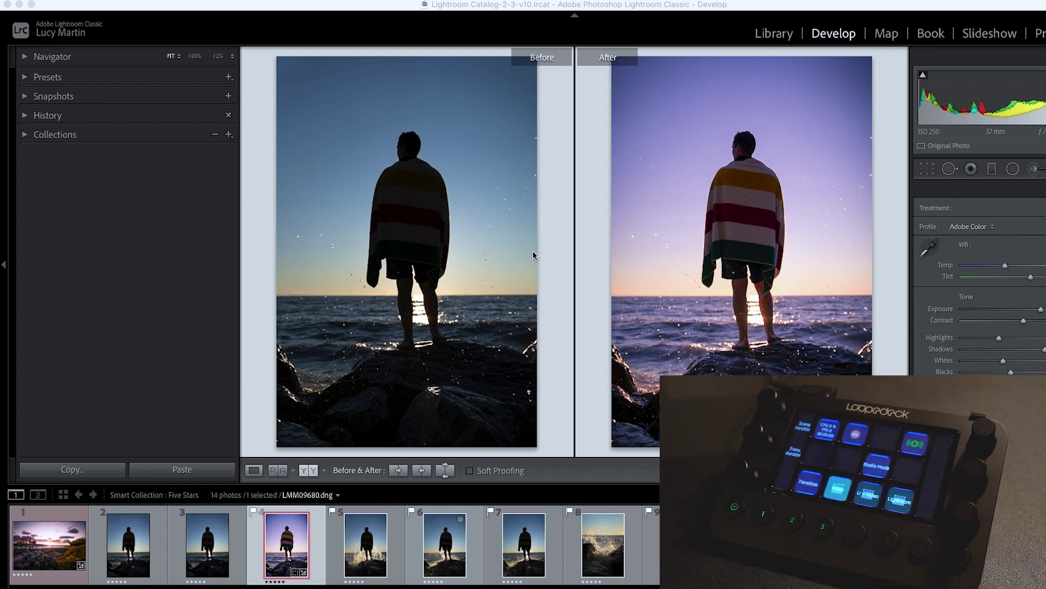
Step: Switch to the Loupedeck software and show the applications available for the Loupedeck Live from the macOS layout
{"action": "left_click", "coordinate": [561, 222]}
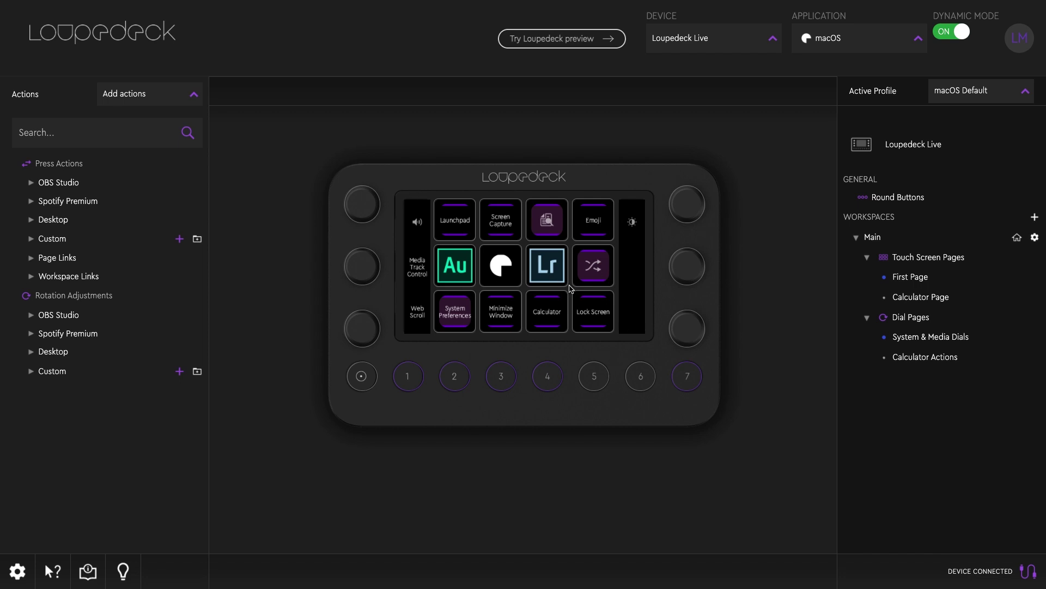
{"action": "left_click", "coordinate": [910, 40]}
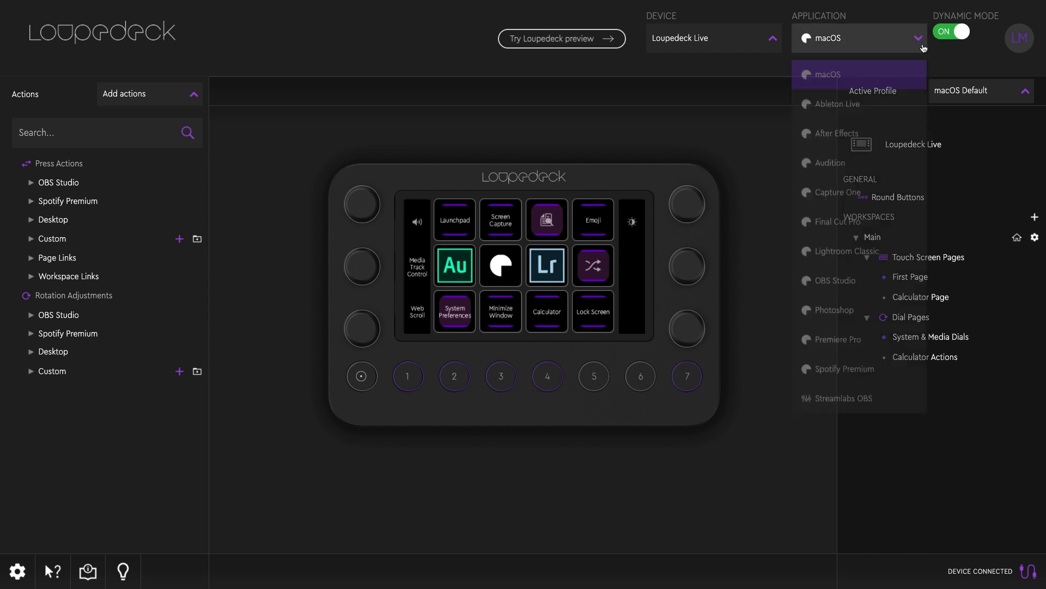